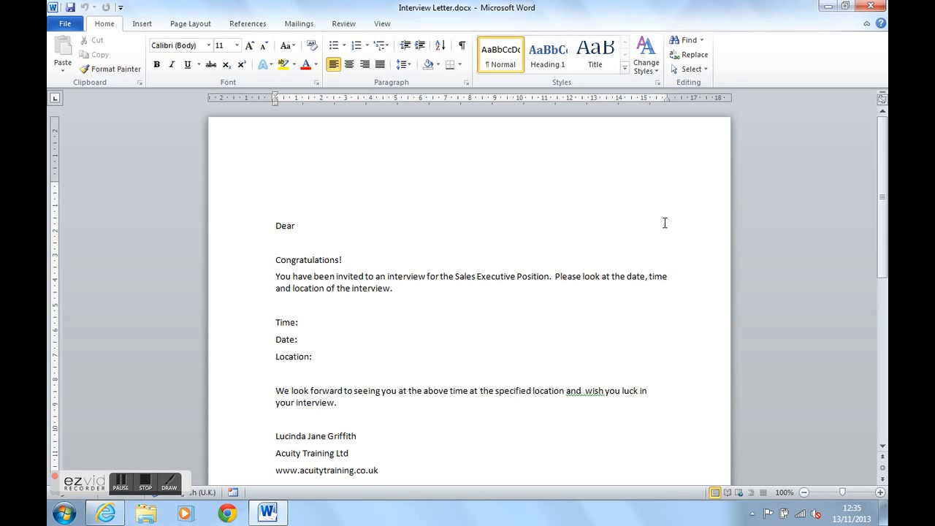
Start the step-by-step mail merge wizard for letters, using the current document, and advance to recipient selection
{"action": "left_click", "coordinate": [302, 24]}
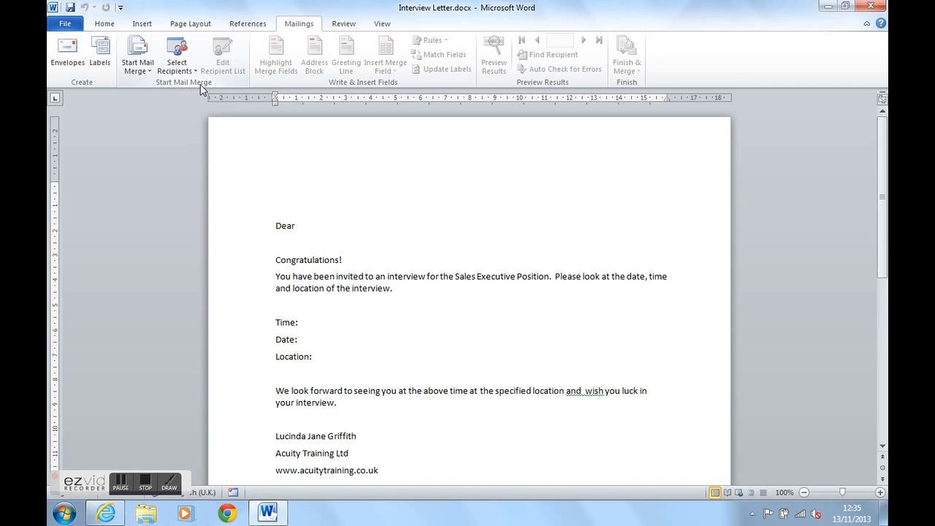
{"action": "left_click", "coordinate": [138, 62]}
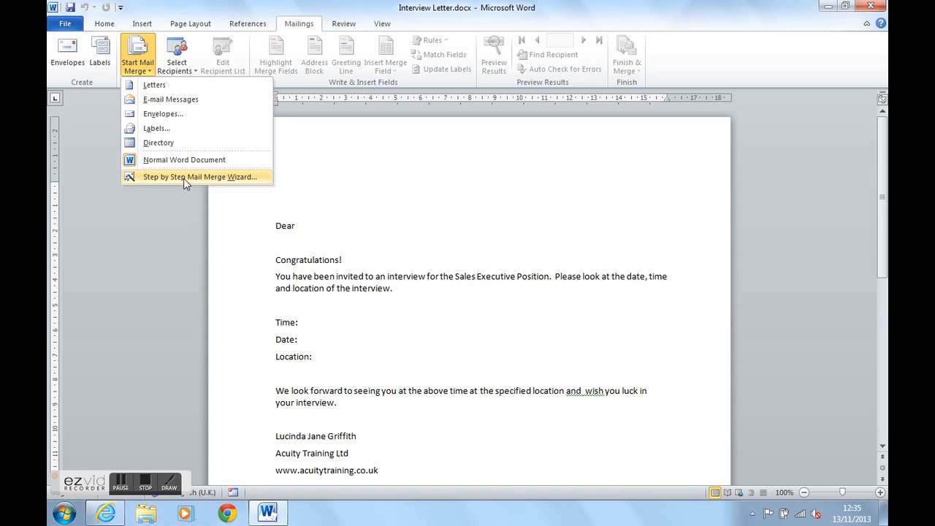
{"action": "left_click", "coordinate": [234, 178]}
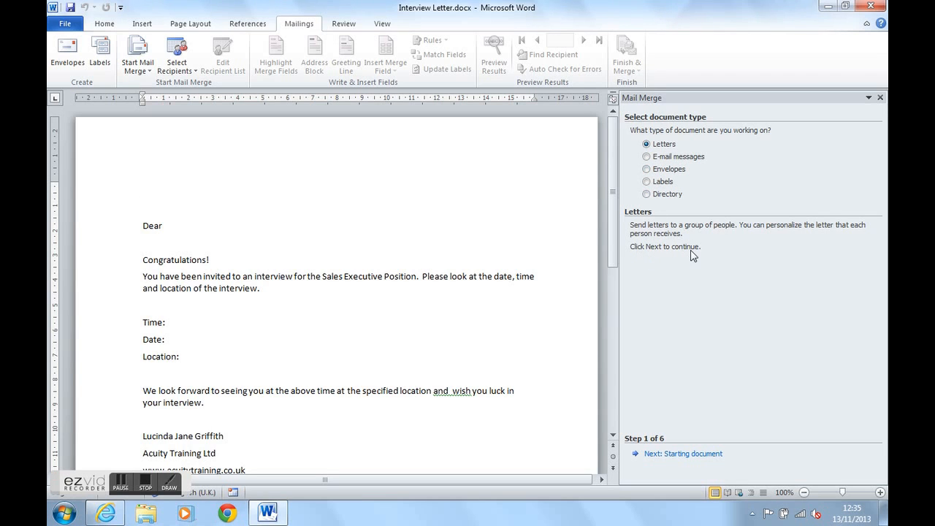
{"action": "left_click", "coordinate": [675, 454]}
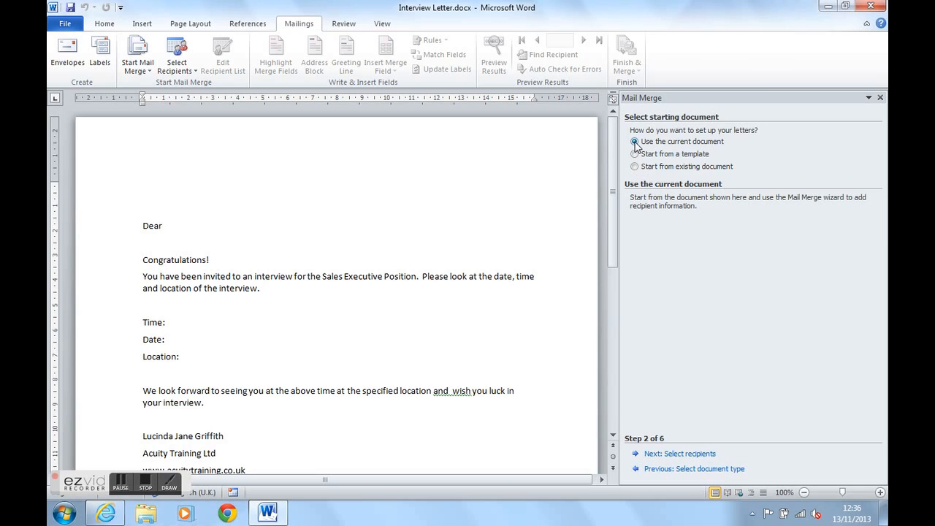
{"action": "left_click", "coordinate": [657, 455]}
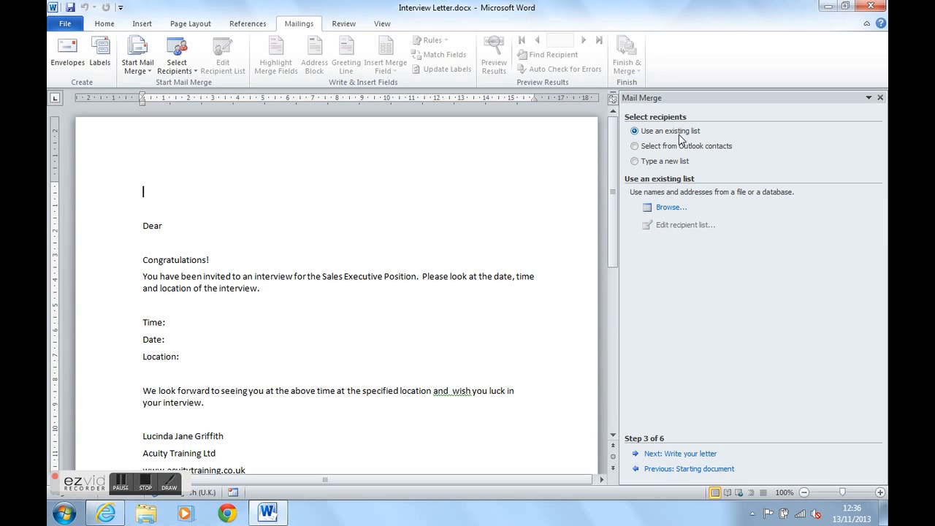
Create a new recipient list and enter the first recipient's title as Miss, plus their first and last names
{"action": "left_click", "coordinate": [635, 163]}
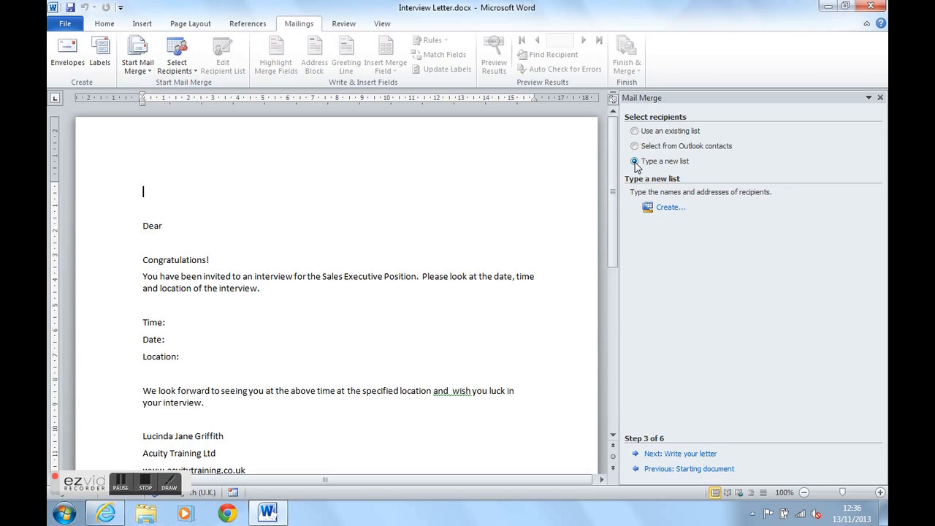
{"action": "left_click", "coordinate": [670, 208]}
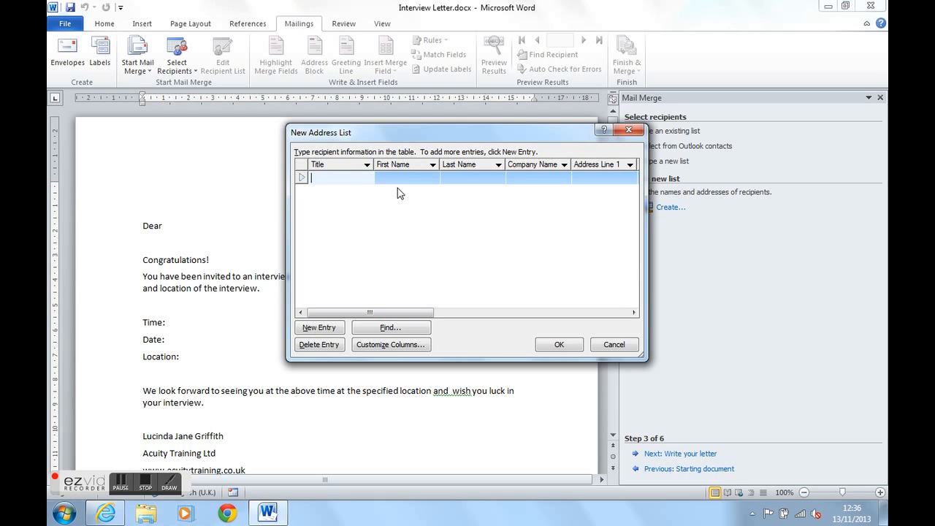
{"action": "type", "text": "Miss"}
{"action": "left_click", "coordinate": [394, 178]}
{"action": "type", "text": "Lucinda"}
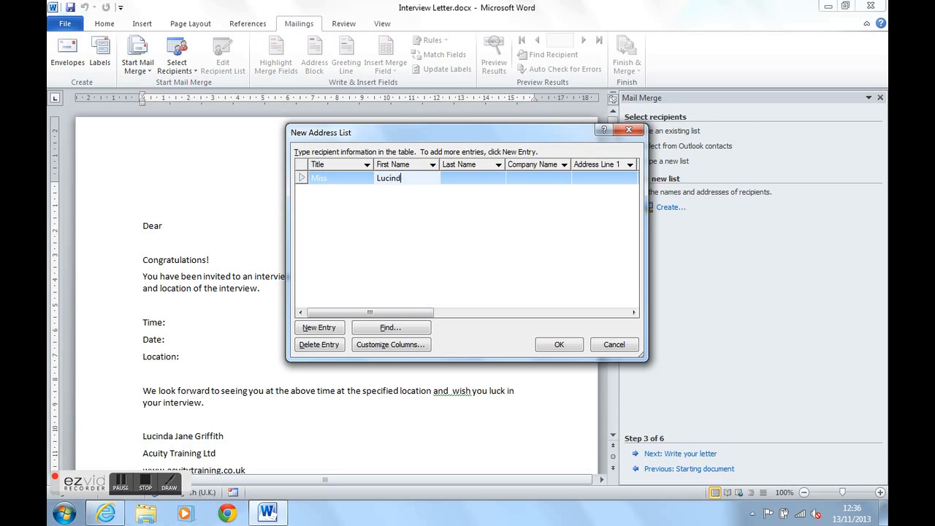
{"action": "left_click", "coordinate": [450, 177]}
{"action": "type", "text": "Griffith"}
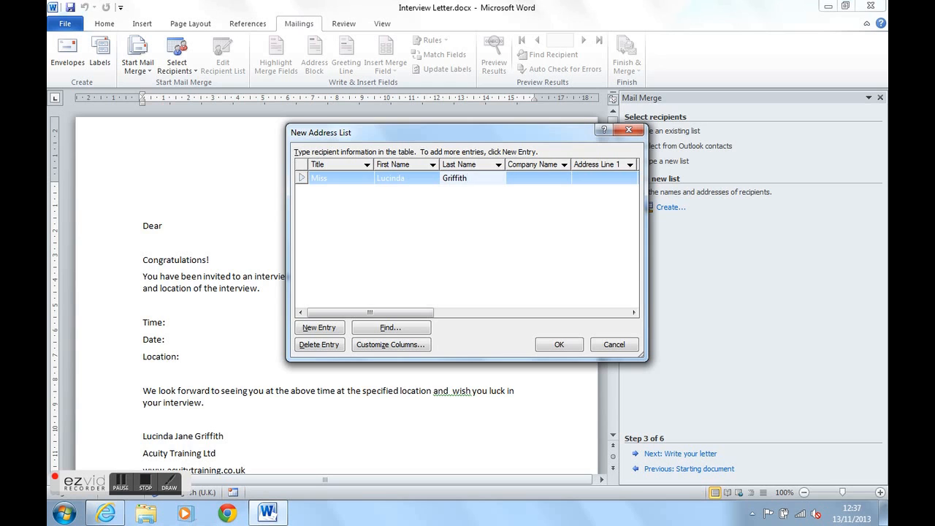
Look through the remaining default columns of the new address list
{"action": "left_click", "coordinate": [634, 313]}
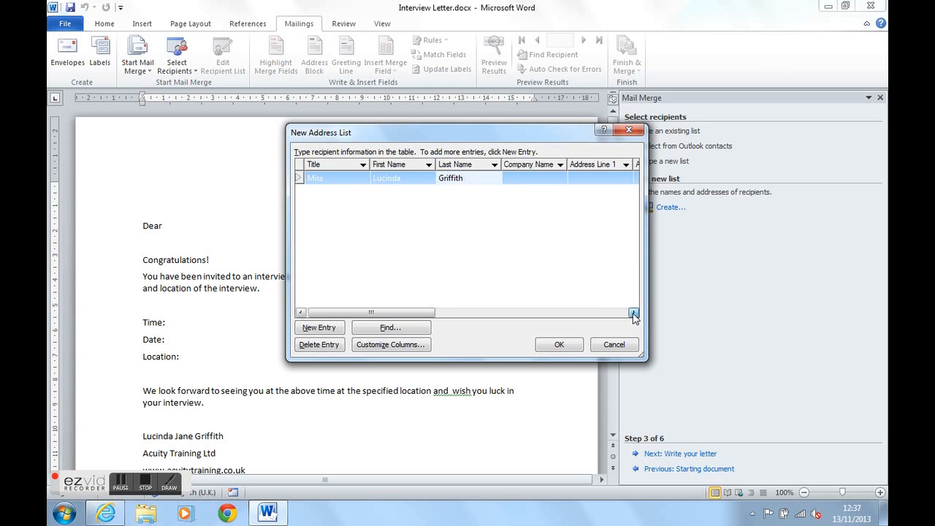
{"action": "left_click", "coordinate": [633, 312]}
{"action": "left_click", "coordinate": [634, 313]}
{"action": "left_click", "coordinate": [633, 312]}
{"action": "left_click", "coordinate": [633, 312]}
{"action": "left_click", "coordinate": [633, 312]}
{"action": "left_click", "coordinate": [633, 313]}
{"action": "left_click", "coordinate": [633, 312]}
{"action": "left_click", "coordinate": [633, 312]}
{"action": "left_click", "coordinate": [633, 312]}
{"action": "left_click", "coordinate": [633, 313]}
{"action": "left_click", "coordinate": [633, 312]}
{"action": "left_click_drag", "start_coordinate": [472, 315], "coordinate": [549, 316]}
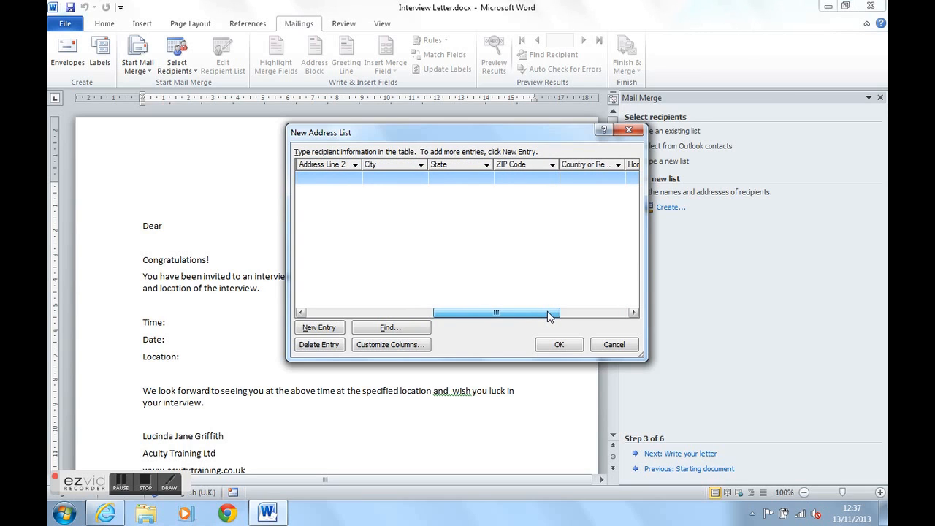
{"action": "left_click_drag", "start_coordinate": [549, 316], "coordinate": [386, 326]}
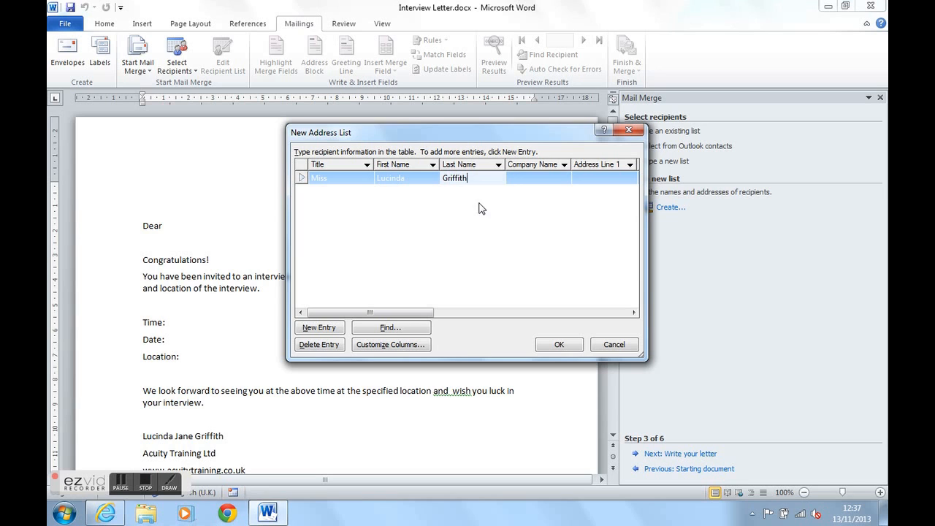
Customize the address list columns by deleting the Company Name, State and ZIP Code fields
{"action": "left_click", "coordinate": [398, 344]}
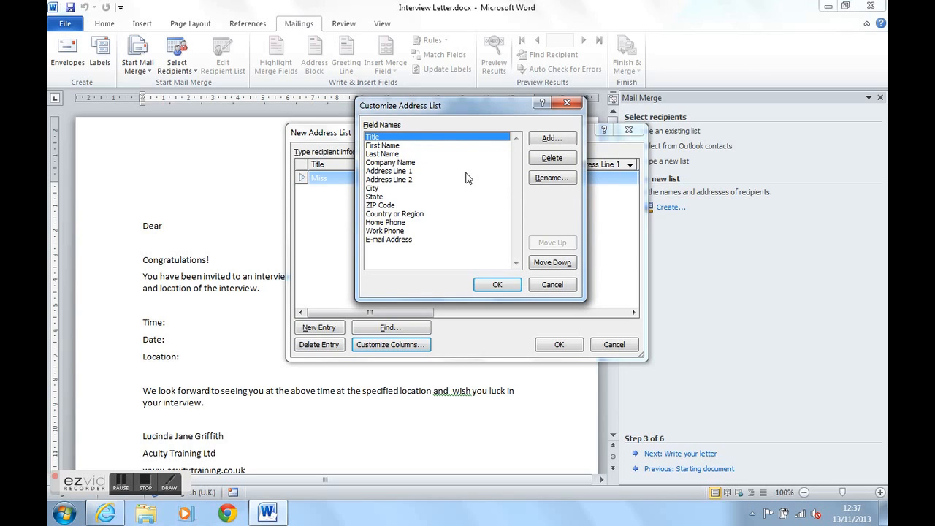
{"action": "left_click", "coordinate": [409, 163]}
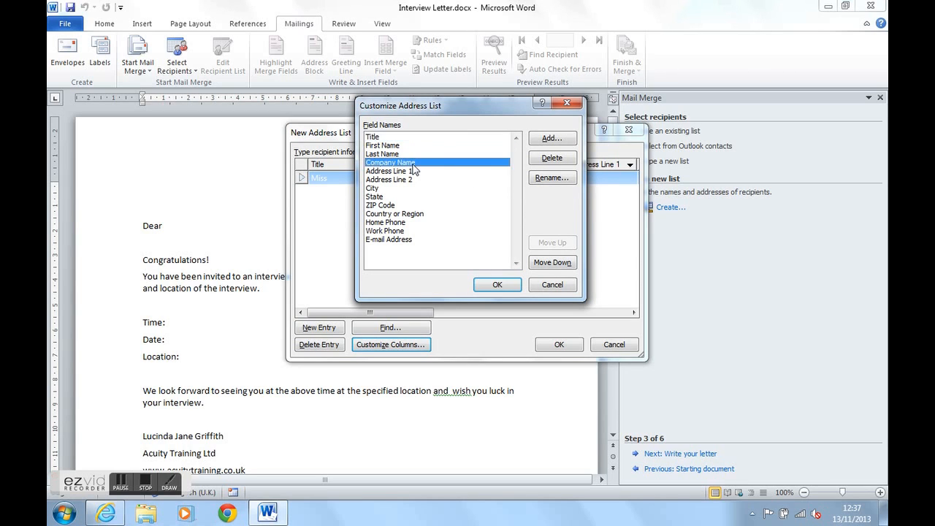
{"action": "left_click", "coordinate": [550, 160]}
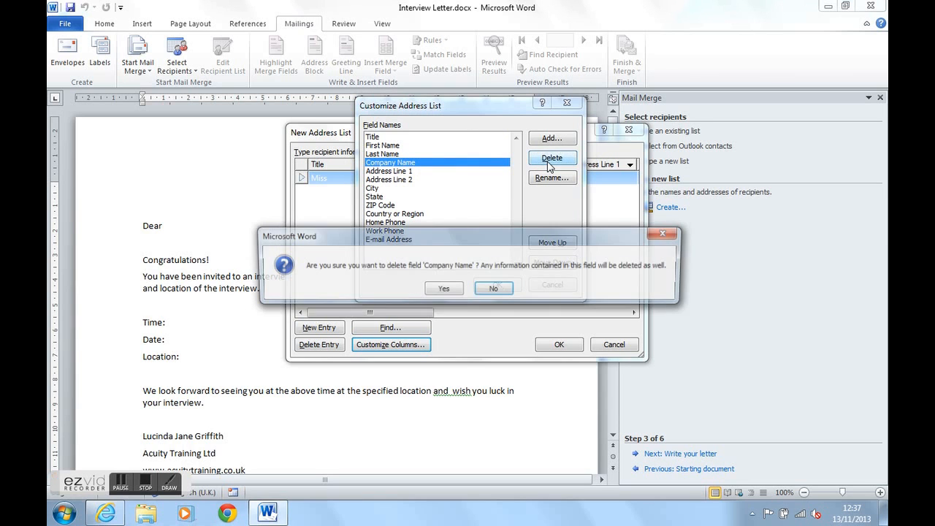
{"action": "left_click", "coordinate": [442, 290]}
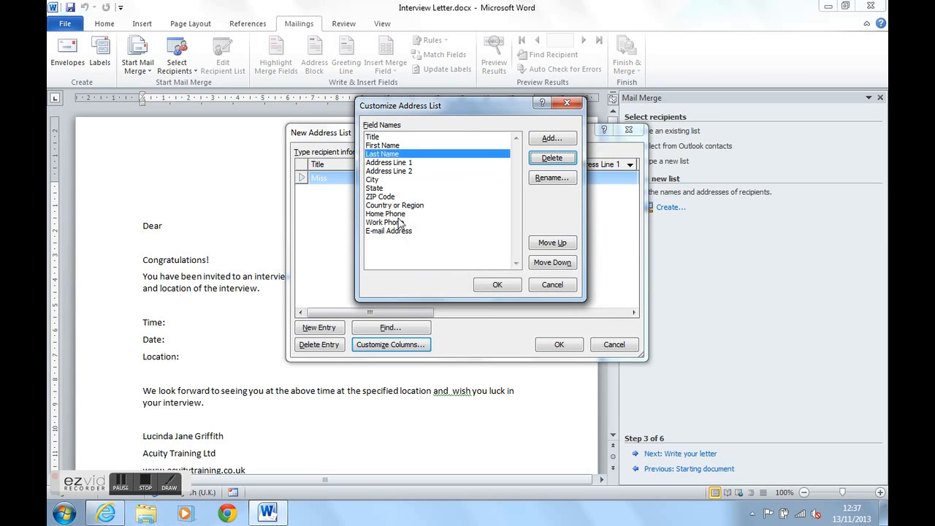
{"action": "left_click", "coordinate": [387, 189]}
{"action": "left_click", "coordinate": [556, 160]}
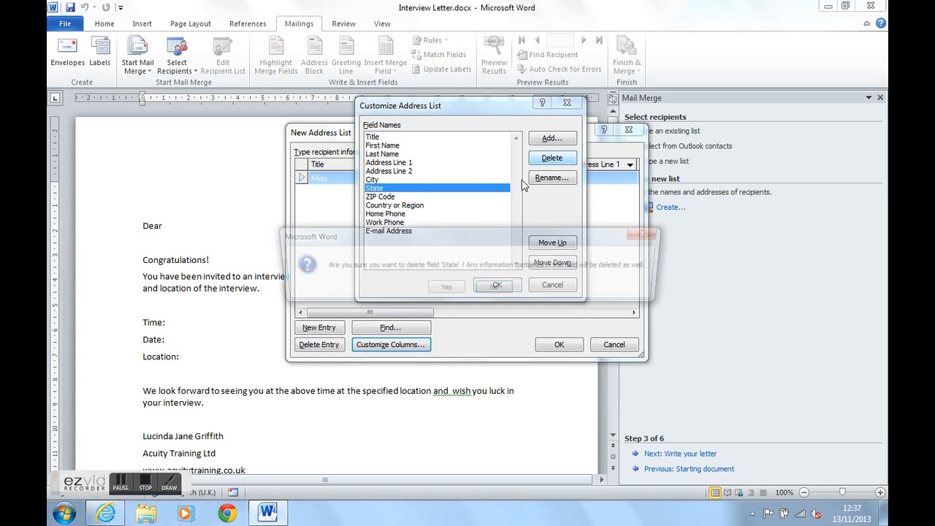
{"action": "left_click", "coordinate": [442, 290]}
{"action": "left_click", "coordinate": [397, 189]}
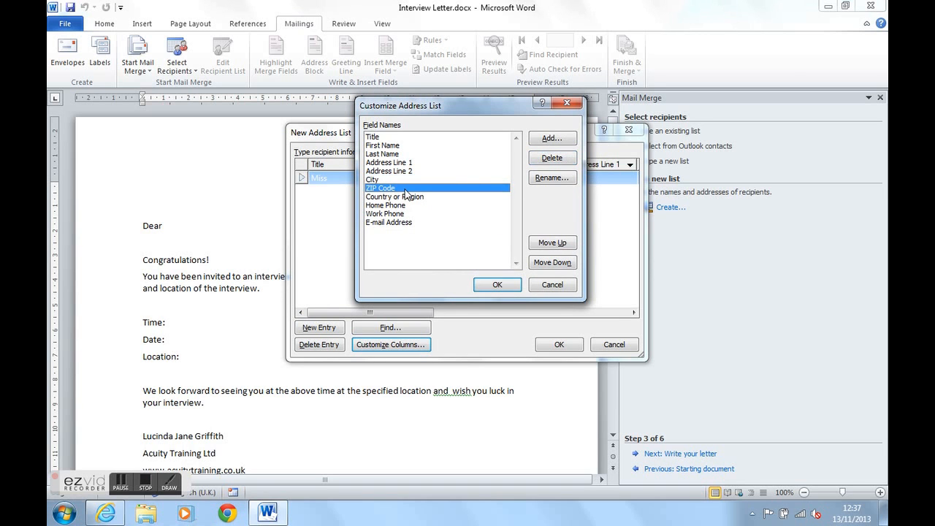
{"action": "left_click", "coordinate": [549, 161]}
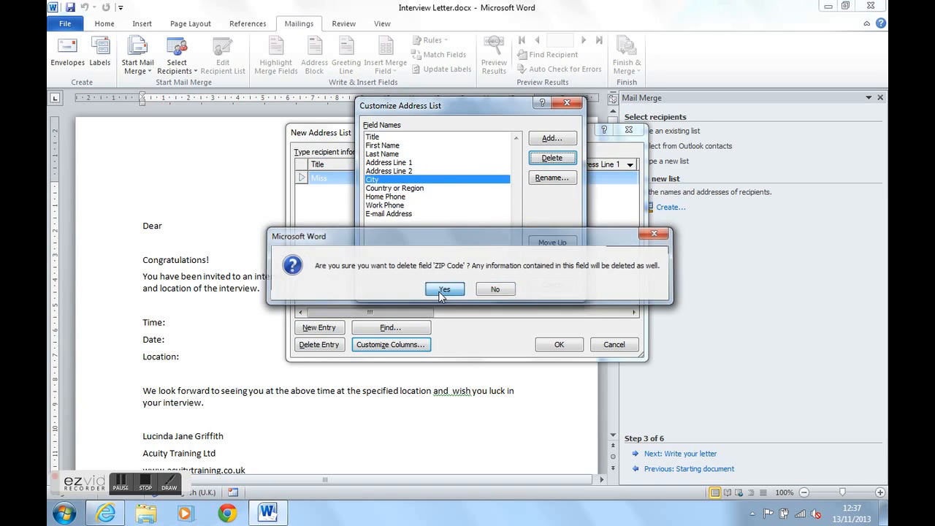
{"action": "left_click", "coordinate": [439, 292]}
Delete the Country or Region, Home Phone, Work Phone and E-mail Address fields from the address list
{"action": "left_click", "coordinate": [413, 192]}
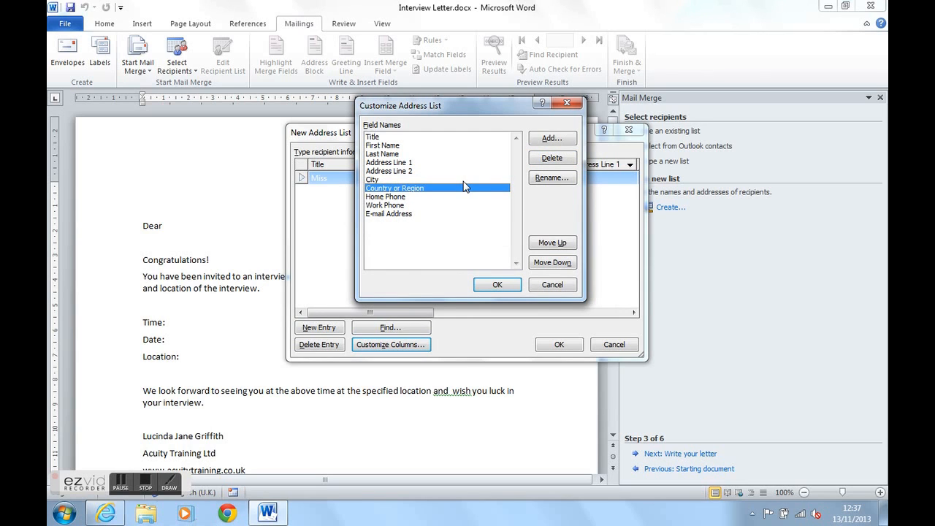
{"action": "left_click", "coordinate": [544, 161]}
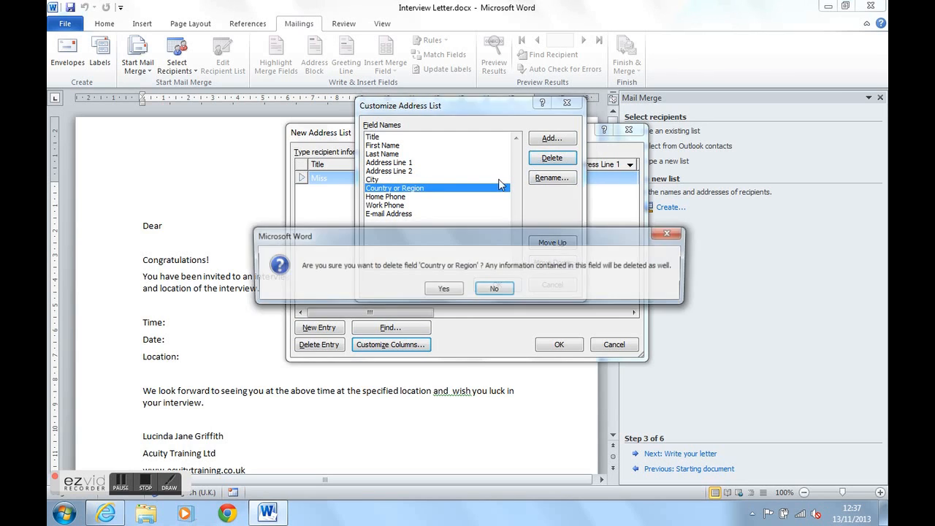
{"action": "left_click", "coordinate": [443, 288]}
{"action": "left_click", "coordinate": [405, 188]}
{"action": "left_click", "coordinate": [553, 158]}
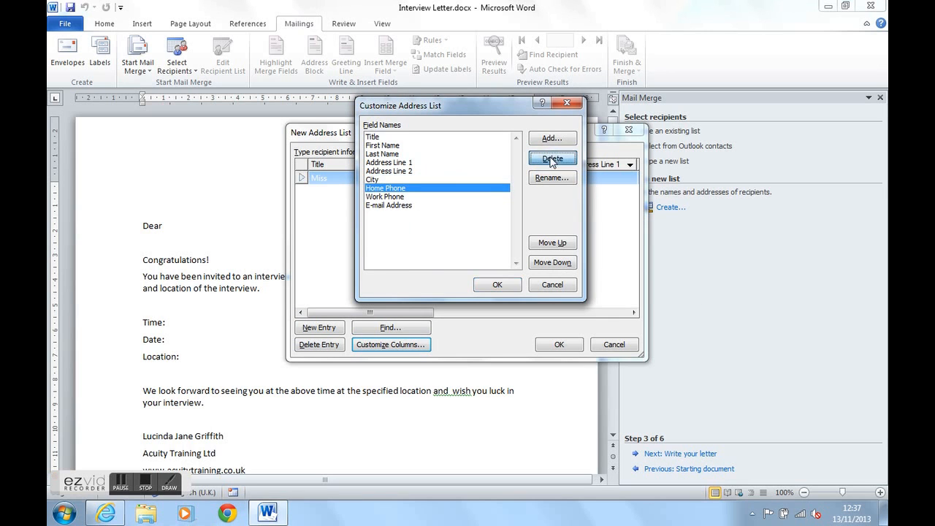
{"action": "left_click", "coordinate": [445, 289]}
{"action": "left_click", "coordinate": [406, 188]}
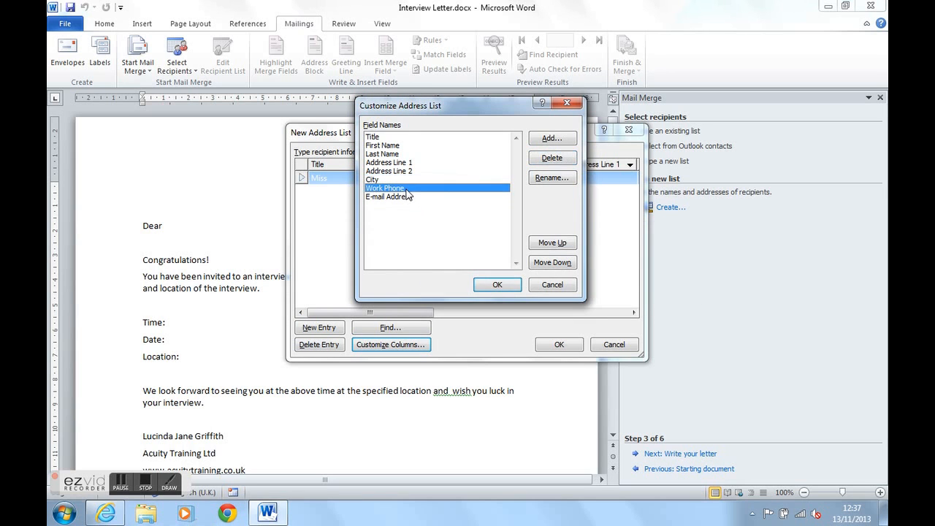
{"action": "left_click", "coordinate": [553, 159]}
{"action": "left_click", "coordinate": [443, 287]}
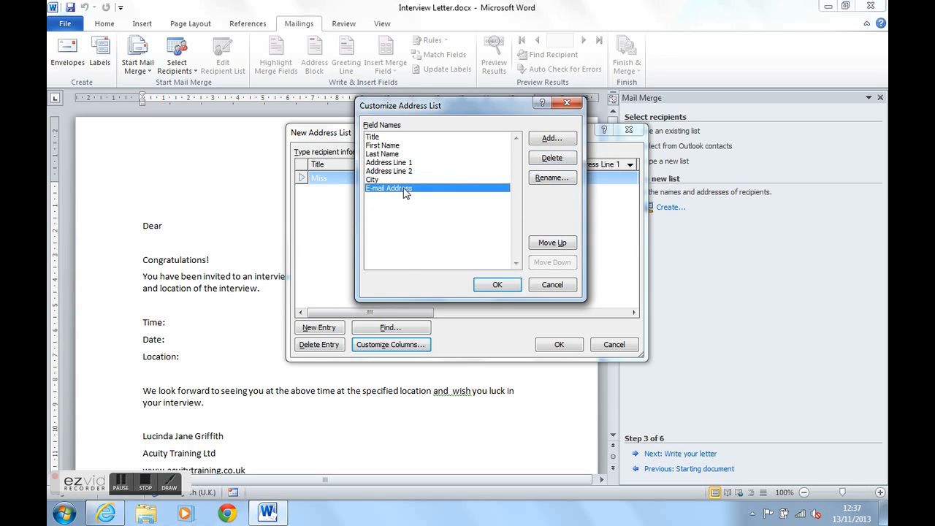
{"action": "left_click", "coordinate": [535, 163]}
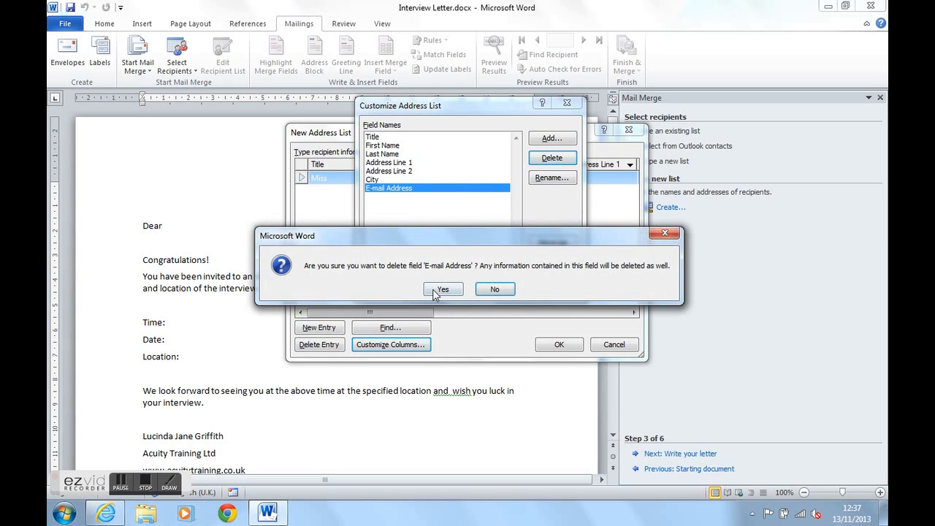
{"action": "left_click", "coordinate": [437, 289]}
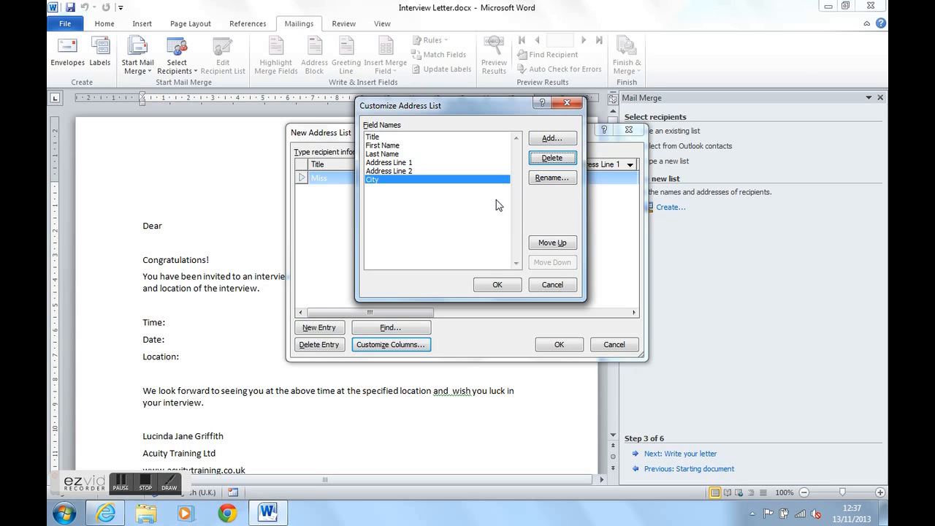
Add a field named County after City in the address list
{"action": "left_click", "coordinate": [554, 141]}
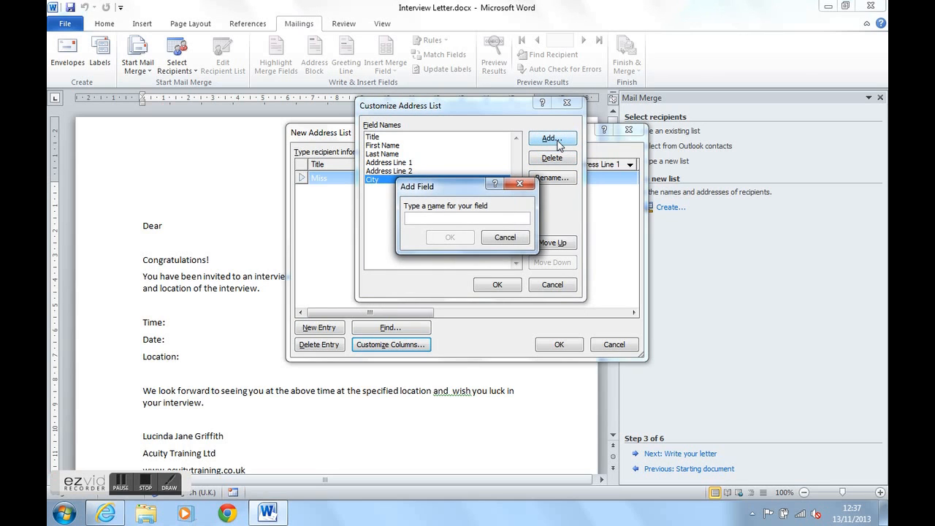
{"action": "type", "text": "County"}
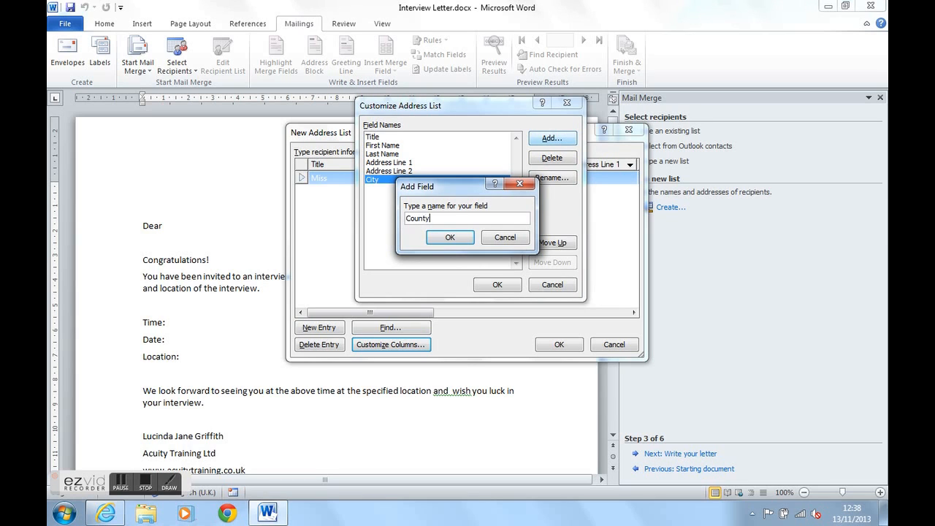
{"action": "left_click", "coordinate": [450, 237]}
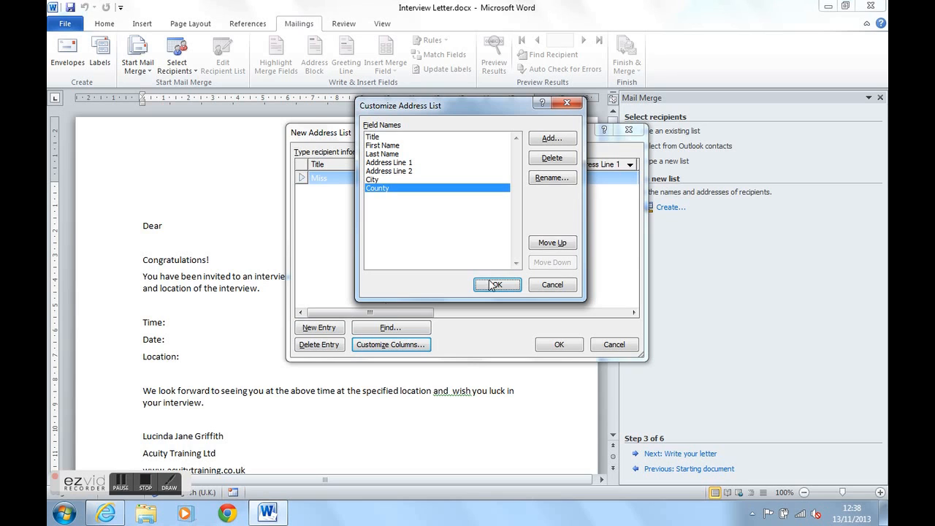
Add two interview fields named Int_Time and Int_Date after County in the address list
{"action": "left_click", "coordinate": [552, 145]}
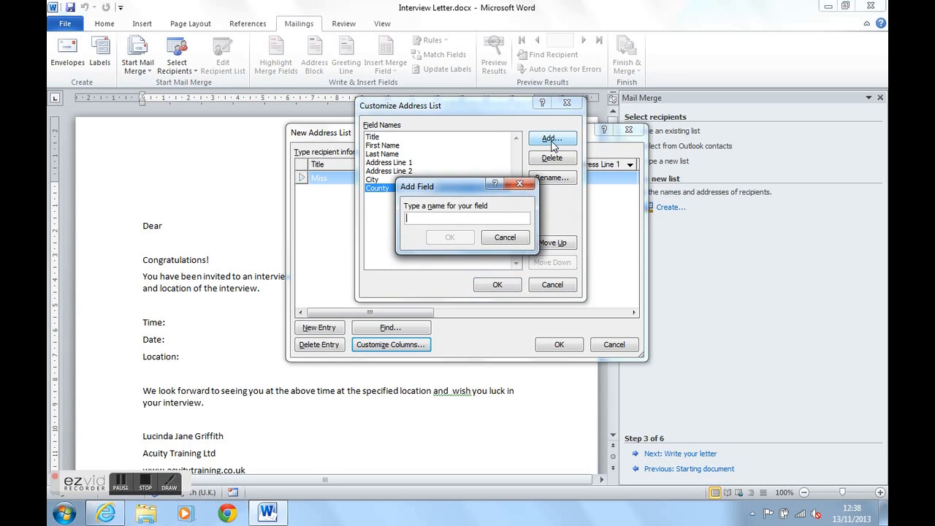
{"action": "type", "text": "Int"}
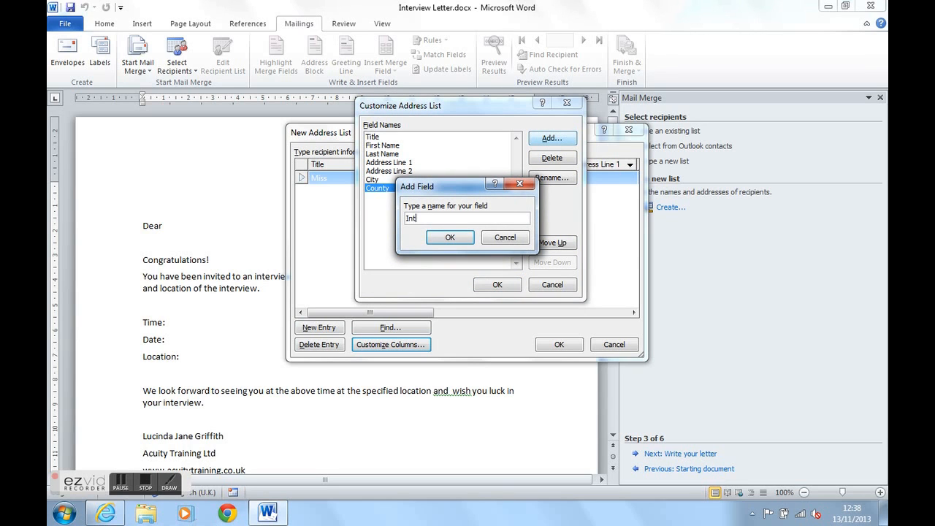
{"action": "type", "text": "_Time"}
{"action": "left_click", "coordinate": [469, 232]}
{"action": "left_click", "coordinate": [551, 138]}
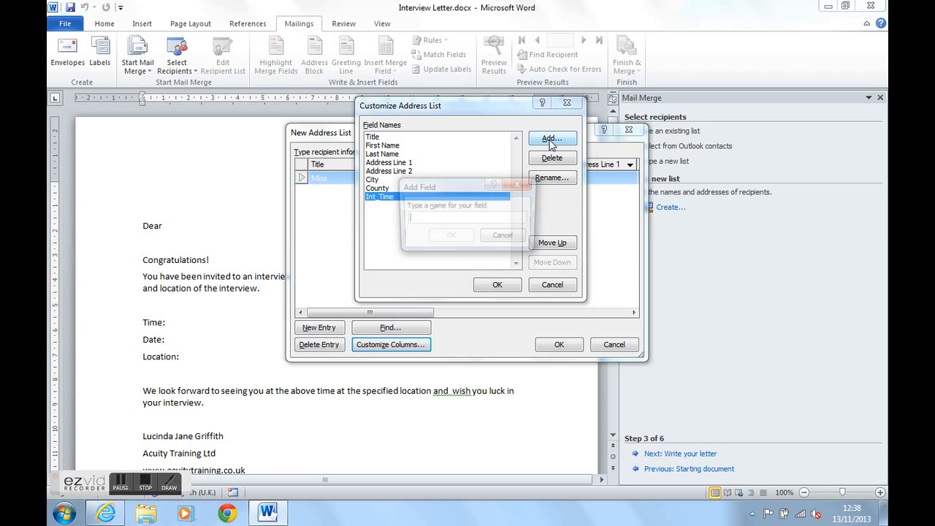
{"action": "type", "text": "In"}
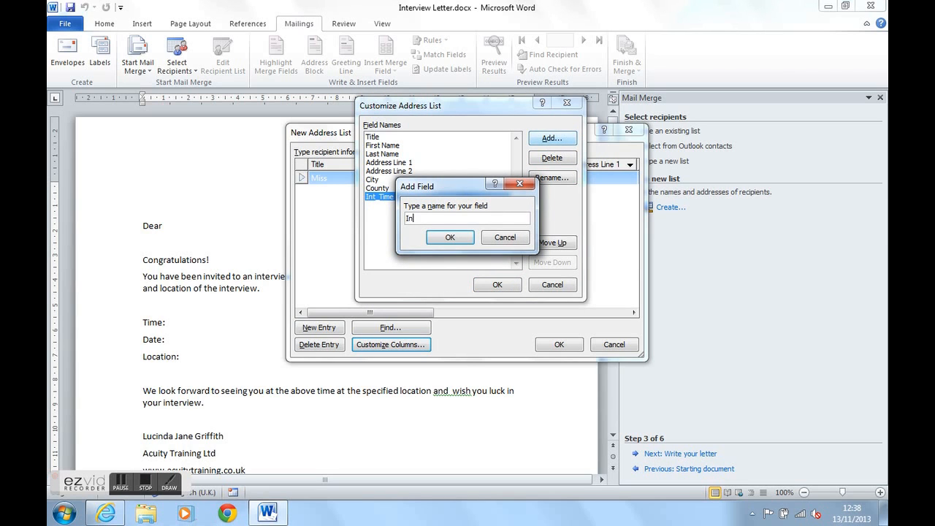
{"action": "type", "text": "t_Date"}
{"action": "left_click", "coordinate": [450, 245]}
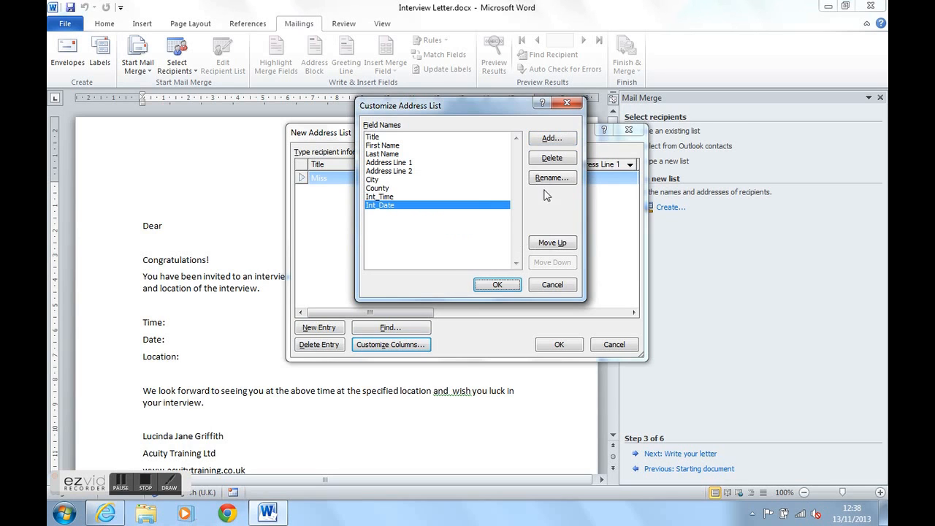
Add a field named Location after Int_Date and apply the customized address list columns
{"action": "left_click", "coordinate": [553, 141]}
{"action": "type", "text": "Location"}
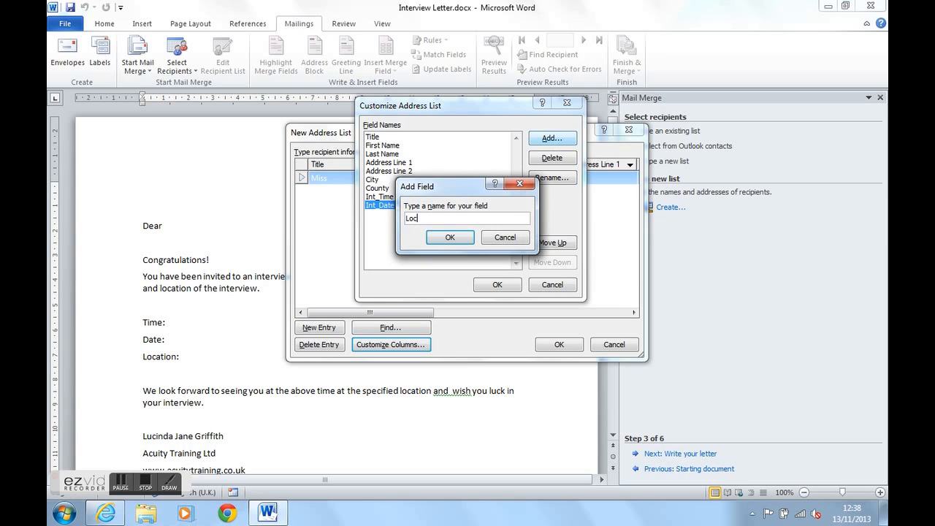
{"action": "left_click", "coordinate": [455, 238]}
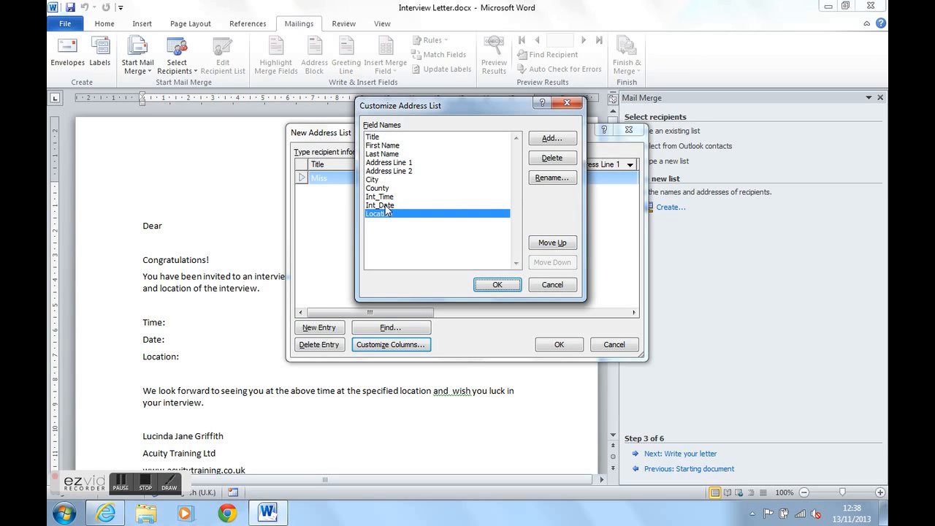
{"action": "left_click", "coordinate": [497, 285]}
Fill in both address lines for the first recipient in the address list
{"action": "left_click_drag", "start_coordinate": [456, 322], "coordinate": [390, 303]}
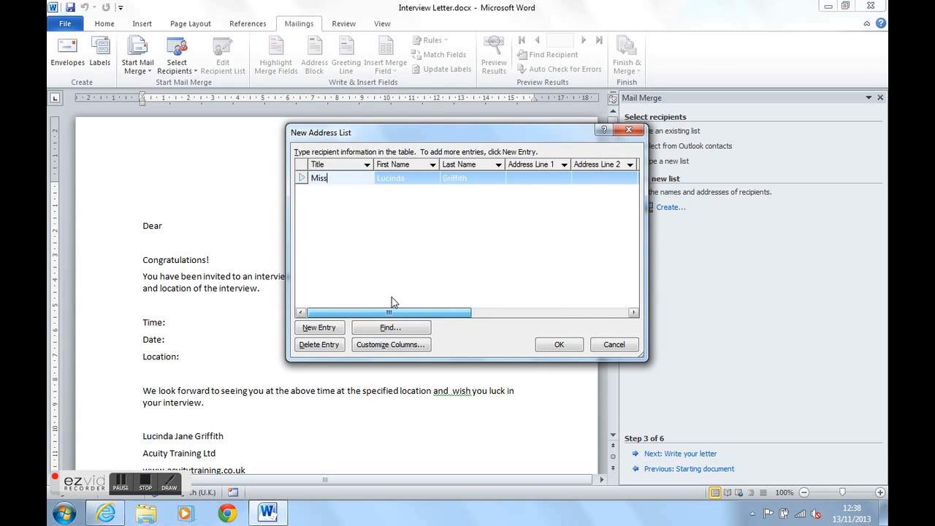
{"action": "left_click", "coordinate": [526, 178]}
{"action": "type", "text": "The Cottage"}
{"action": "left_click", "coordinate": [594, 178]}
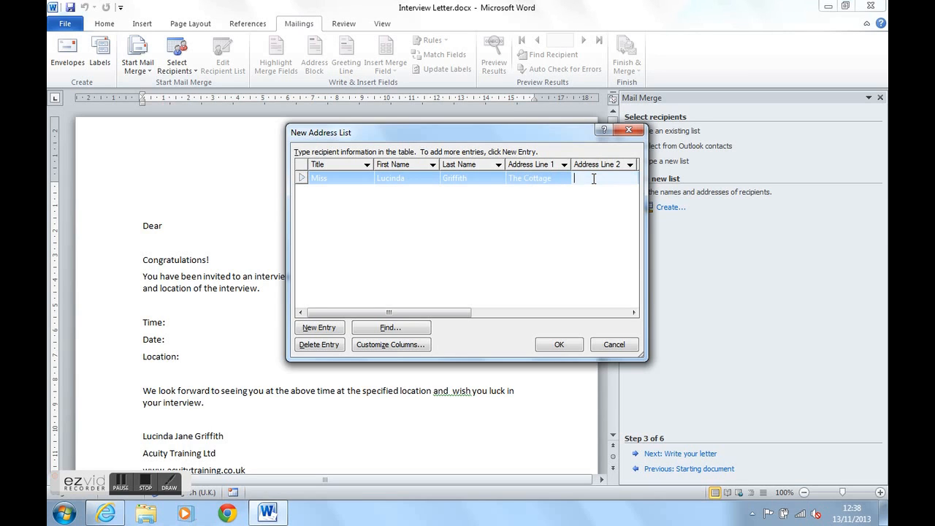
{"action": "type", "text": "Alton"}
{"action": "key", "text": "Tab"}
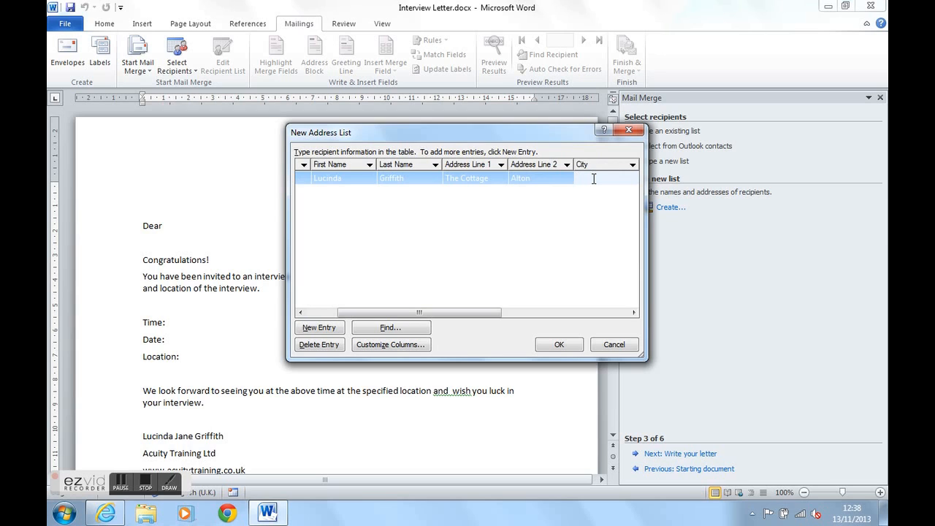
Leave the first recipient's City empty and fill in the County
{"action": "key", "text": "Tab"}
{"action": "type", "text": "Hampsh"}
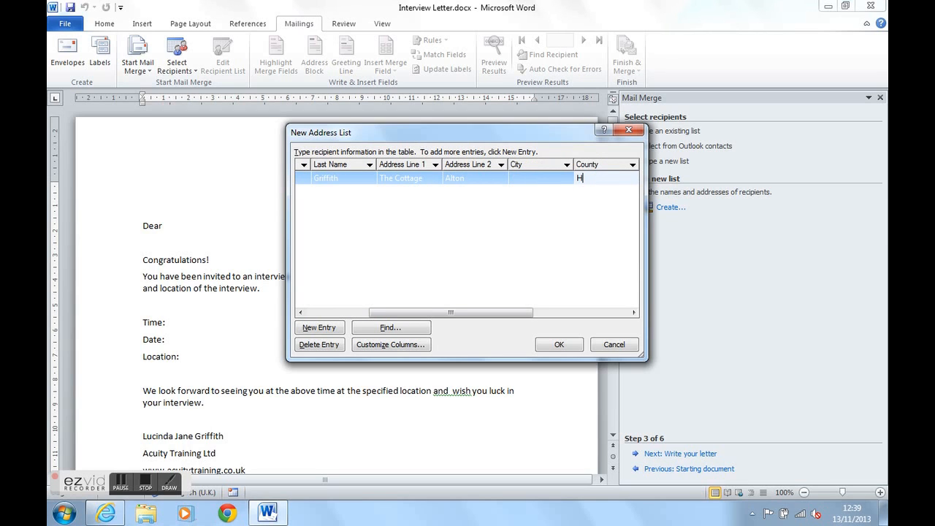
{"action": "key", "text": "BackSpace"}
{"action": "key", "text": "BackSpace"}
{"action": "type", "text": "shire"}
{"action": "key", "text": "BackSpace"}
{"action": "key", "text": "BackSpace"}
{"action": "key", "text": "BackSpace"}
{"action": "key", "text": "BackSpace"}
{"action": "type", "text": "hire"}
{"action": "key", "text": "Tab"}
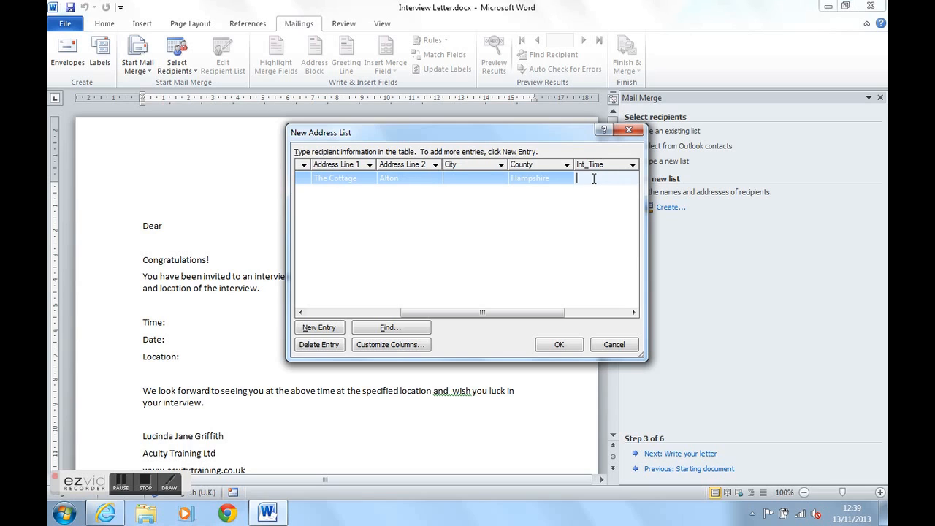
Enter the first recipient's interview details: time 09.30, date 15th November 2013, location Guild Hall London, and start a second entry
{"action": "type", "text": "09.30"}
{"action": "key", "text": "Tab"}
{"action": "type", "text": "15th No"}
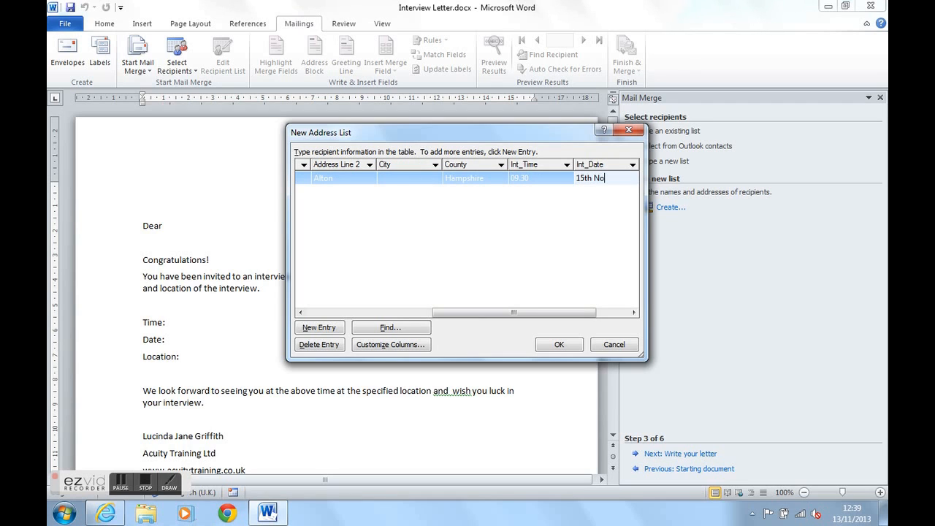
{"action": "type", "text": "vember 2013"}
{"action": "key", "text": "Tab"}
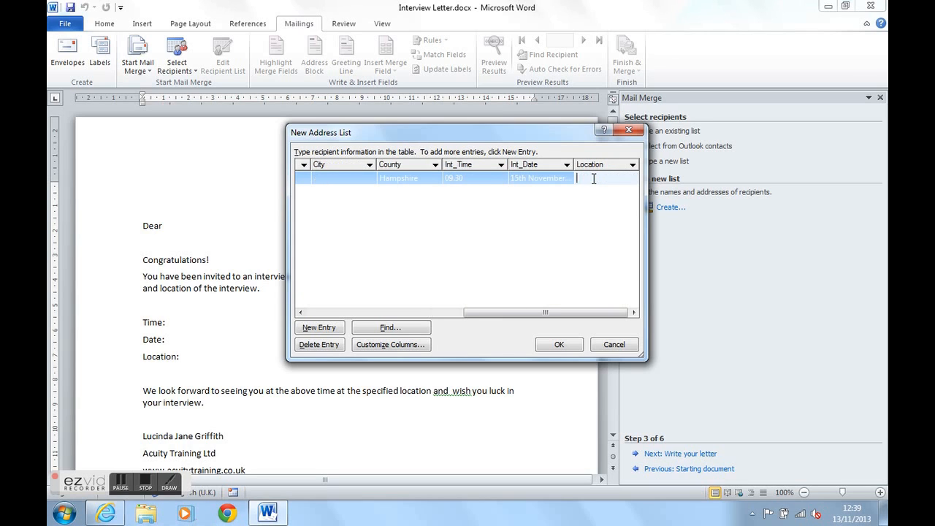
{"action": "type", "text": "Guild Hall London"}
{"action": "key", "text": "Tab"}
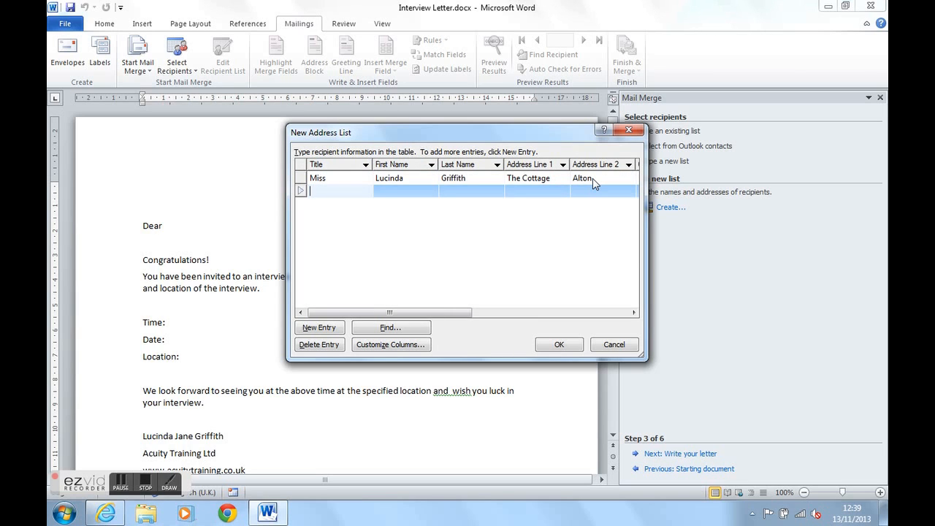
Enter the second recipient's title as Mr and fill in the first and last names
{"action": "type", "text": "Mr"}
{"action": "key", "text": "Tab"}
{"action": "type", "text": "Andy"}
{"action": "key", "text": "Tab"}
{"action": "type", "text": "Thomas"}
{"action": "key", "text": "Tab"}
Fill in the second recipient's two address lines and County, leaving City empty
{"action": "type", "text": "T"}
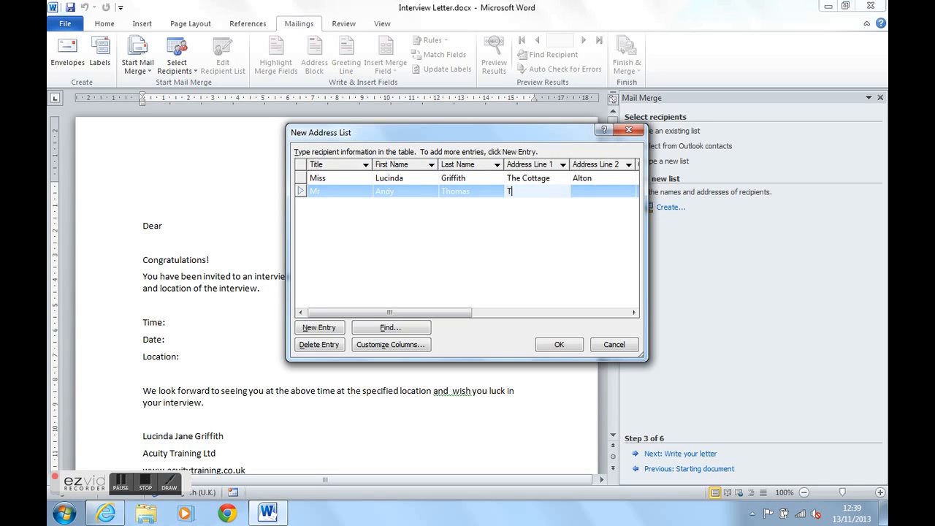
{"action": "type", "text": "he House"}
{"action": "key", "text": "Tab"}
{"action": "type", "text": "Fa"}
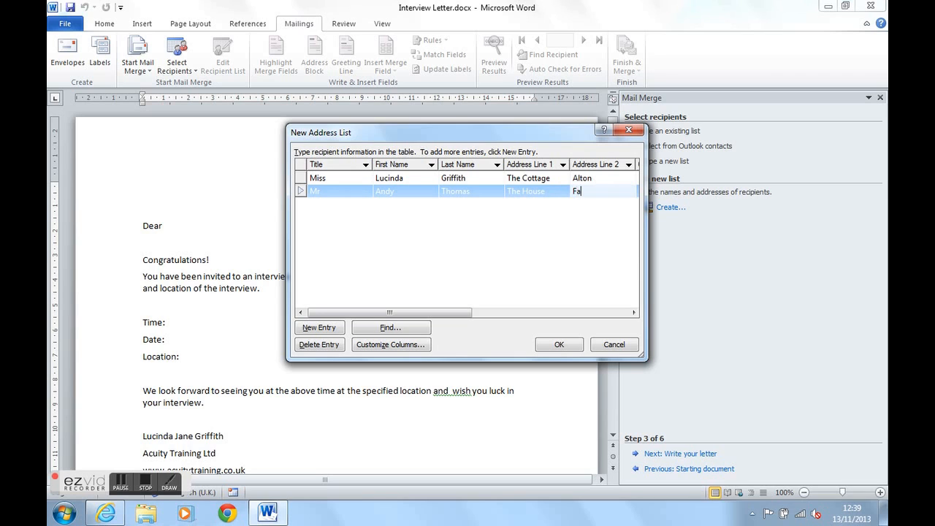
{"action": "type", "text": "rnborough"}
{"action": "key", "text": "Tab"}
{"action": "key", "text": "Tab"}
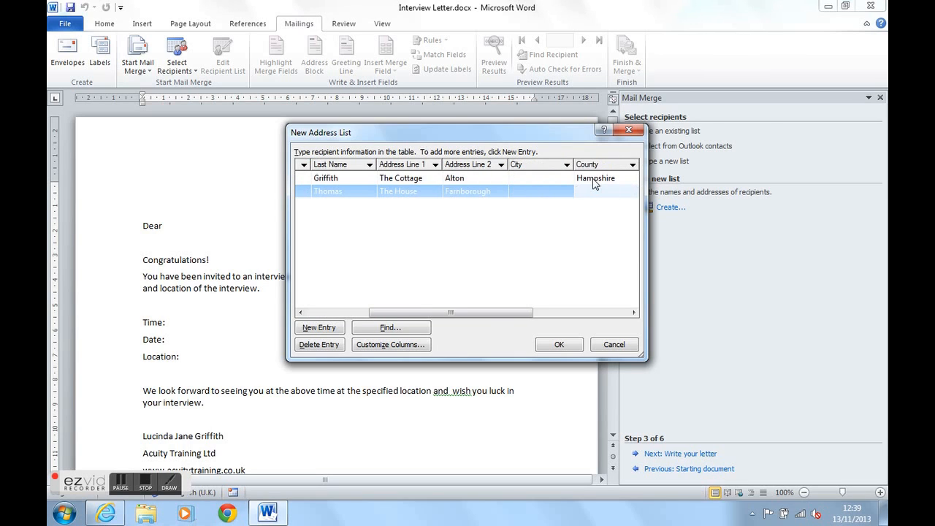
{"action": "type", "text": "Surrey"}
{"action": "key", "text": "Tab"}
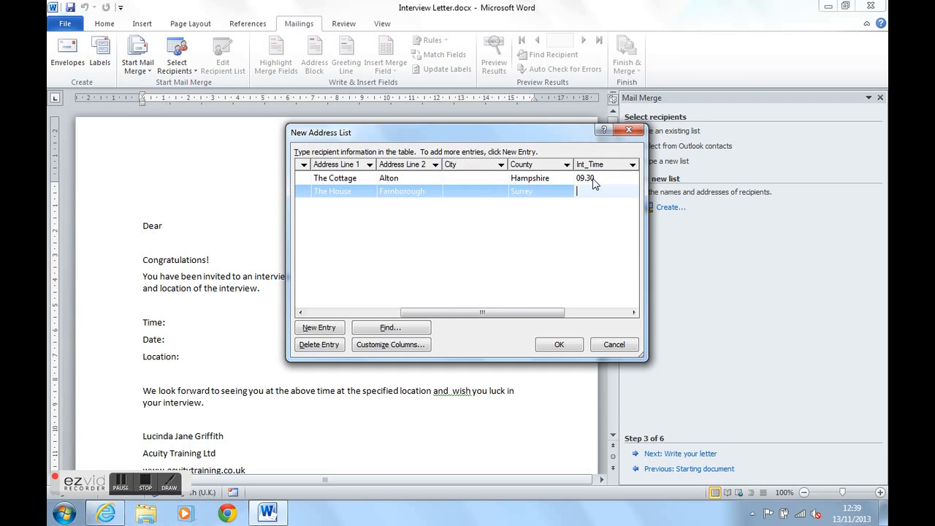
Set the second recipient's interview time to 12.00 and interview date to 17th November 2013
{"action": "type", "text": "12.00"}
{"action": "key", "text": "Tab"}
{"action": "type", "text": "!7th"}
{"action": "key", "text": "BackSpace"}
{"action": "key", "text": "BackSpace"}
{"action": "key", "text": "BackSpace"}
{"action": "key", "text": "BackSpace"}
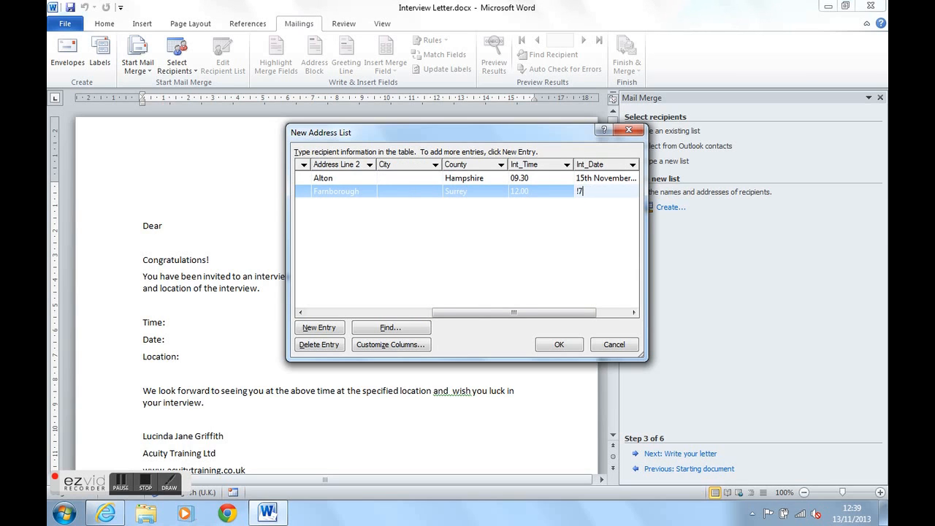
{"action": "type", "text": "17t"}
{"action": "type", "text": "h Novembe"}
{"action": "type", "text": "r 2013"}
Set the second recipient's interview location to "Acuity Head Office, Guildford" and start a third entry
{"action": "key", "text": "Tab"}
{"action": "type", "text": "Acuith"}
{"action": "key", "text": "BackSpace"}
{"action": "type", "text": "y Head "}
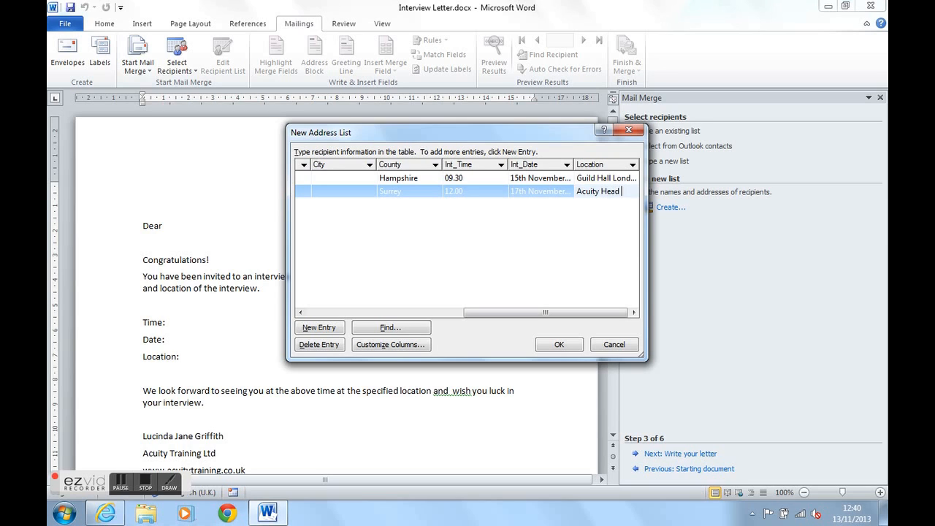
{"action": "type", "text": "Office, Guildford"}
{"action": "key", "text": "Tab"}
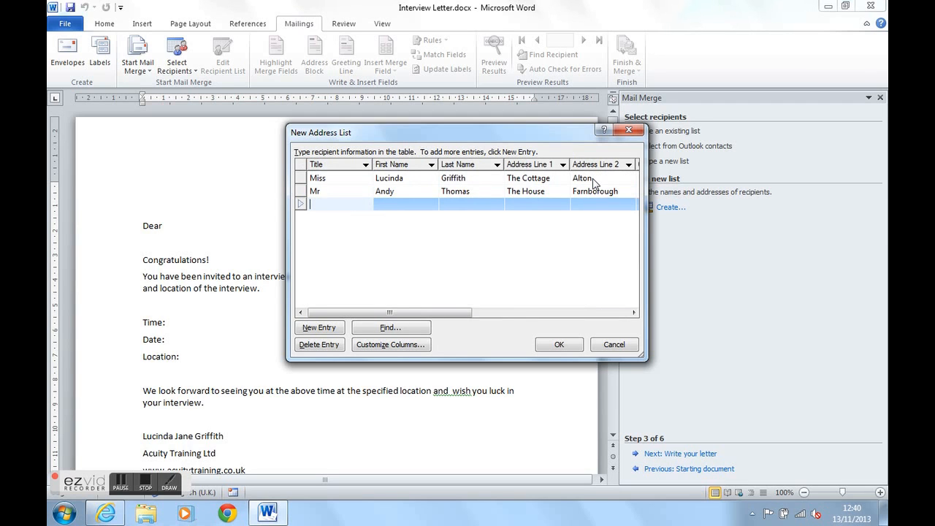
Enter the third recipient's title as Miss and fill in the first and last names
{"action": "type", "text": "Miss"}
{"action": "key", "text": "Tab"}
{"action": "type", "text": "Elizabeth"}
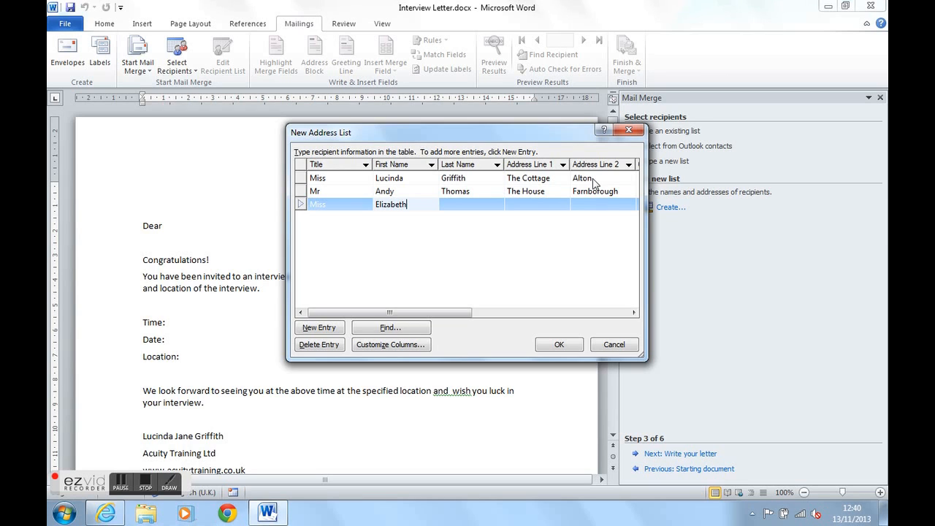
{"action": "key", "text": "Tab"}
{"action": "type", "text": "Drake"}
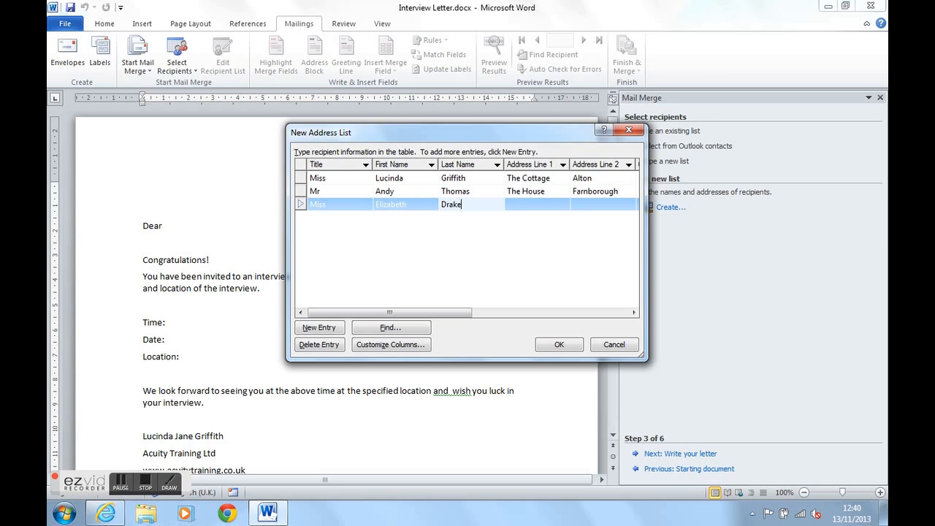
Fill in the third recipient's two address lines, leaving City and County empty
{"action": "key", "text": "Tab"}
{"action": "type", "text": "T"}
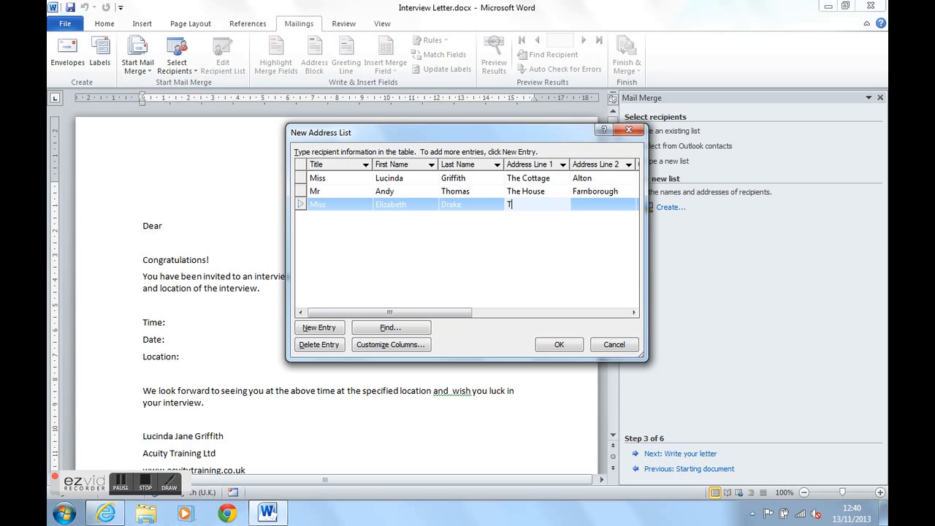
{"action": "type", "text": "he Flat"}
{"action": "key", "text": "Tab"}
{"action": "type", "text": "Lodno"}
{"action": "key", "text": "BackSpace"}
{"action": "key", "text": "BackSpace"}
{"action": "key", "text": "BackSpace"}
{"action": "type", "text": "ndon"}
{"action": "key", "text": "Tab"}
{"action": "key", "text": "Tab"}
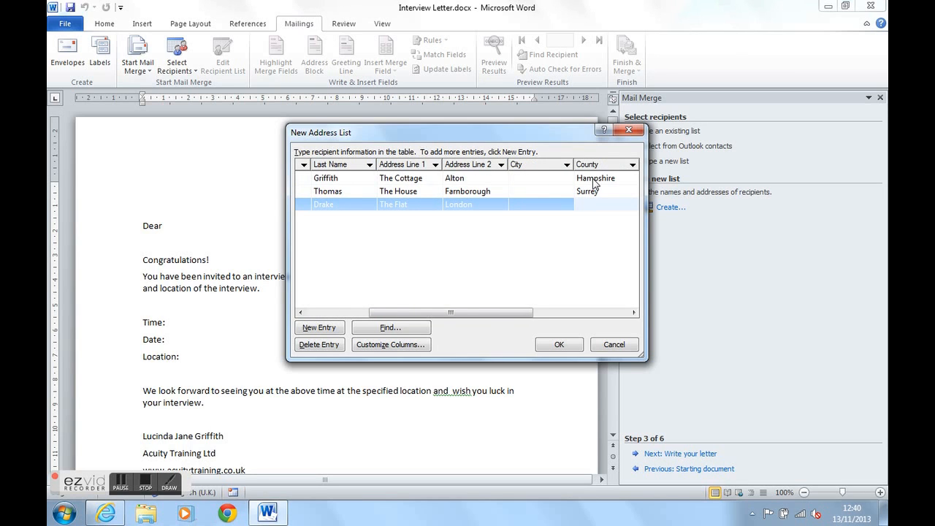
{"action": "key", "text": "Tab"}
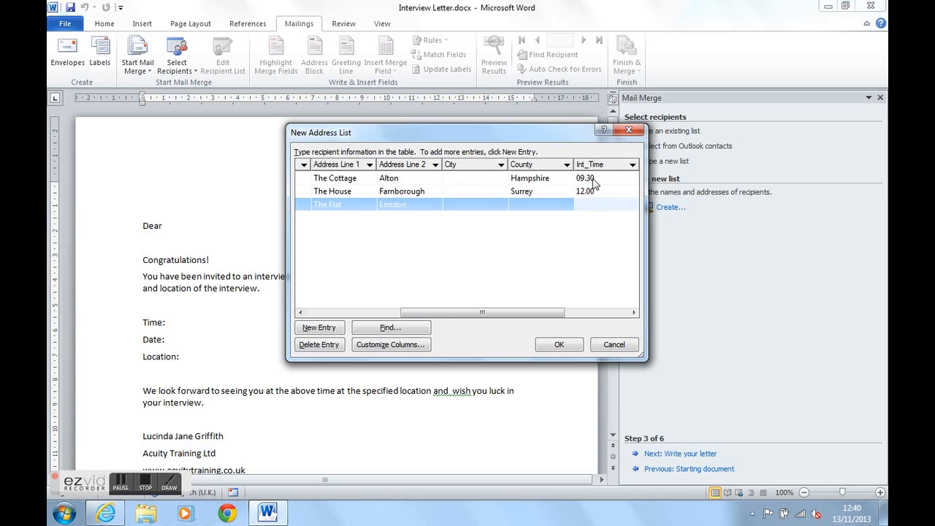
Set the third recipient's interview time to 13.00 and interview date to 18th November 2013
{"action": "type", "text": "13.00"}
{"action": "key", "text": "Tab"}
{"action": "type", "text": "18th N"}
{"action": "type", "text": "ovember 2013"}
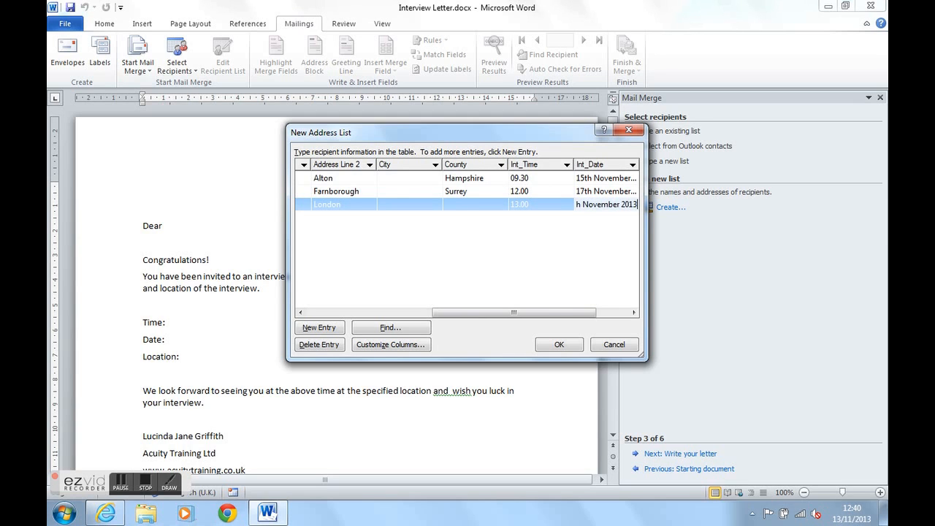
Set the third recipient's interview location to "Bracknell Head Office, Bracknell"
{"action": "key", "text": "Tab"}
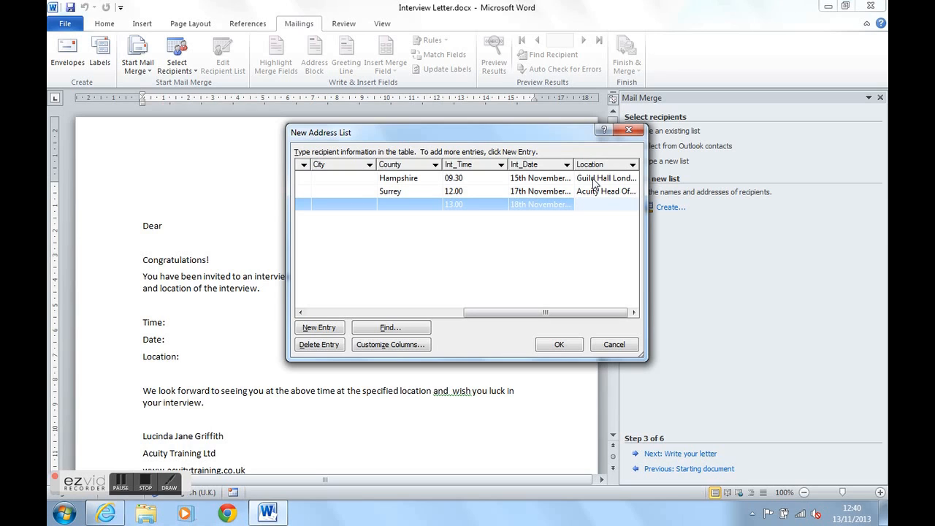
{"action": "type", "text": "Brac"}
{"action": "type", "text": "knel"}
{"action": "type", "text": "l Head"}
{"action": "type", "text": " Office,"}
{"action": "type", "text": " Brac"}
{"action": "type", "text": "knel"}
{"action": "type", "text": "l"}
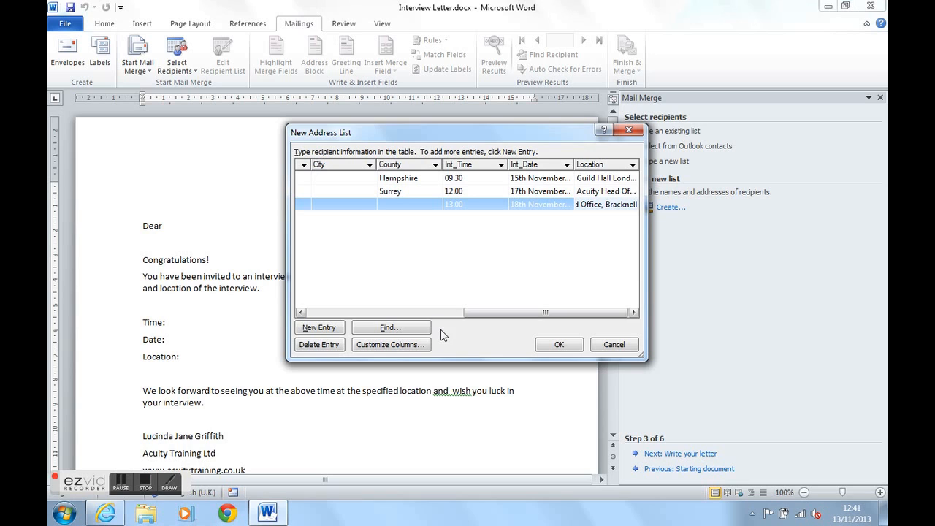
Finish the address list and save it as "interview data" in the My Data Sources folder
{"action": "left_click_drag", "start_coordinate": [504, 313], "coordinate": [356, 287]}
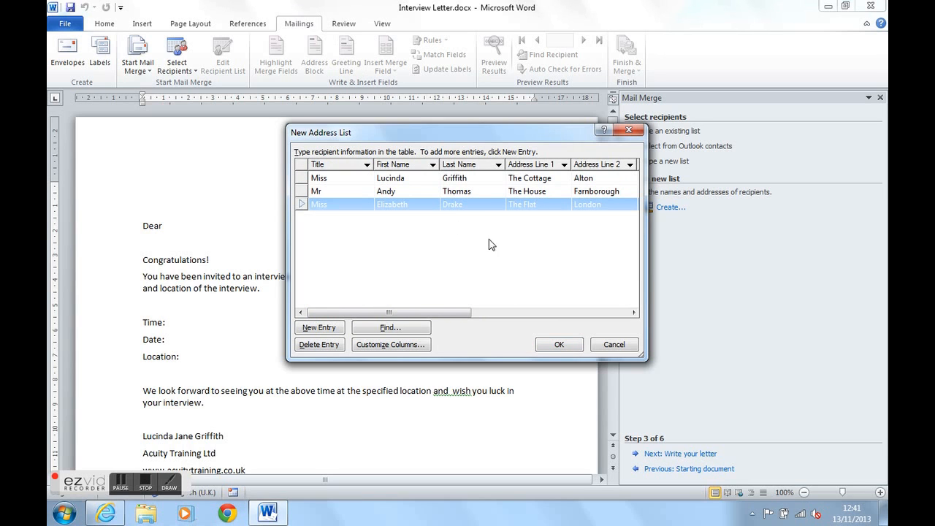
{"action": "left_click", "coordinate": [559, 345]}
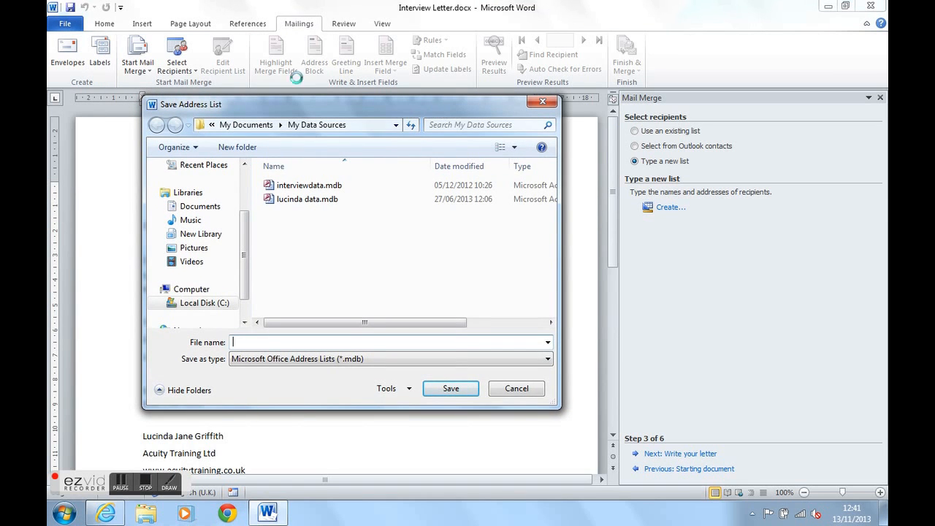
{"action": "left_click", "coordinate": [232, 341]}
{"action": "type", "text": "interview"}
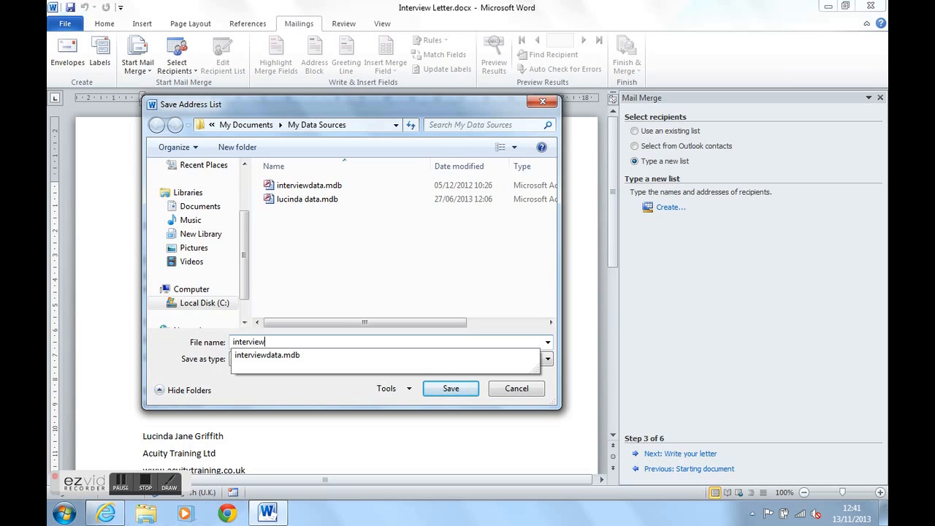
{"action": "key", "text": "Escape"}
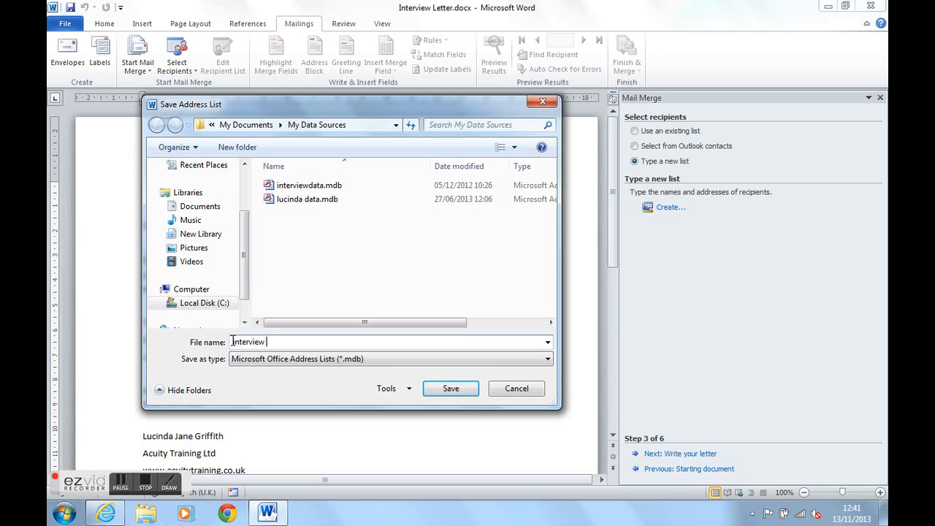
{"action": "type", "text": "data"}
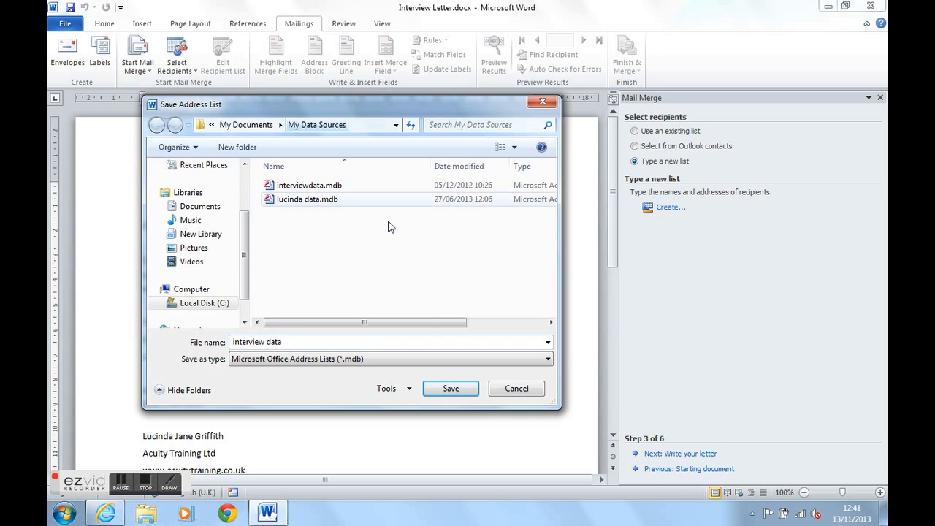
{"action": "left_click", "coordinate": [451, 388]}
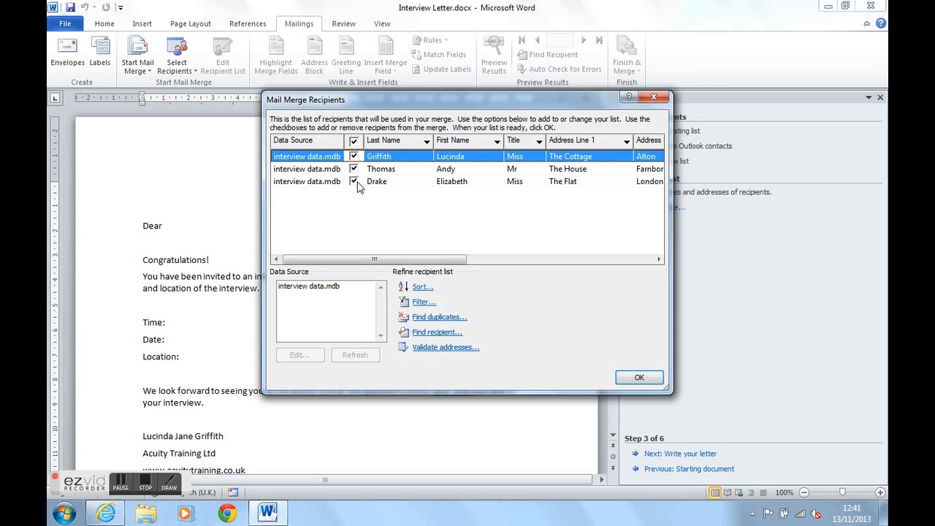
Open the interview data.mdb source for editing, review its entries, and close it without saving changes
{"action": "left_click", "coordinate": [300, 289]}
{"action": "left_click", "coordinate": [313, 355]}
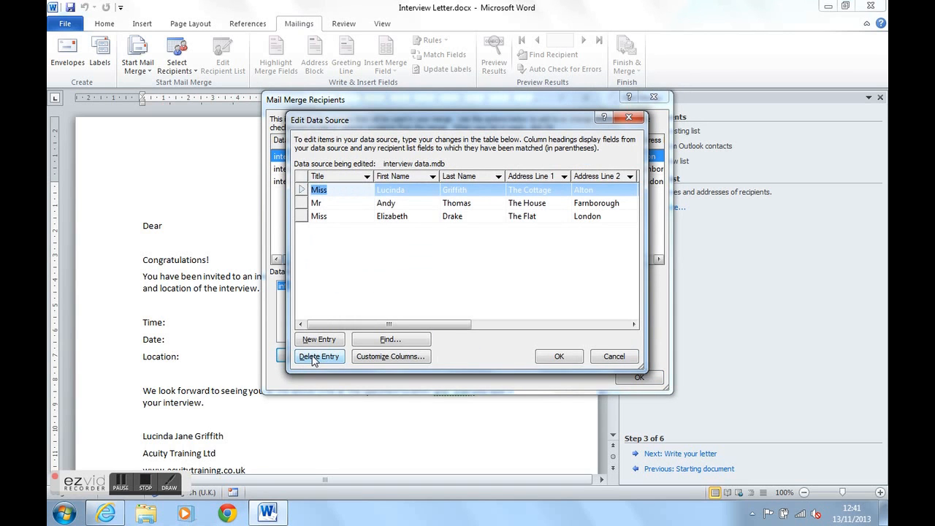
{"action": "key", "text": "Down"}
{"action": "key", "text": "Down"}
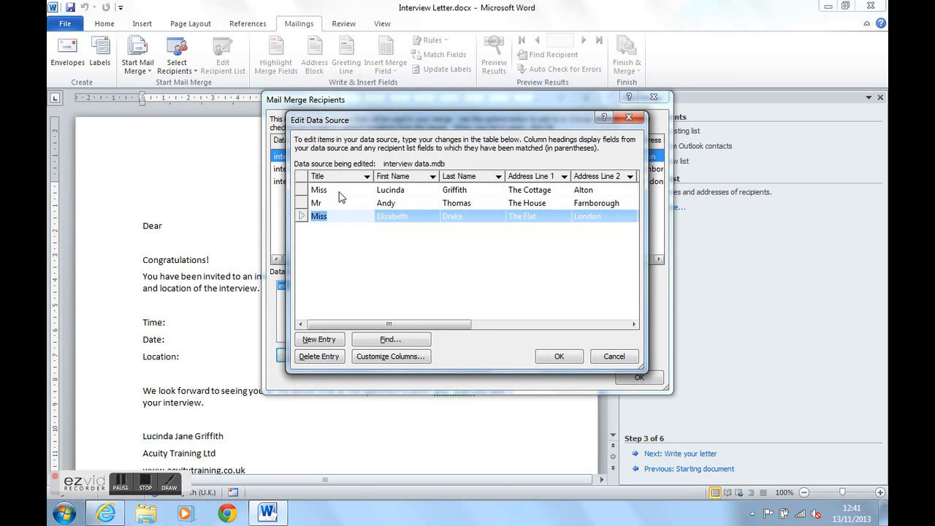
{"action": "left_click", "coordinate": [559, 357]}
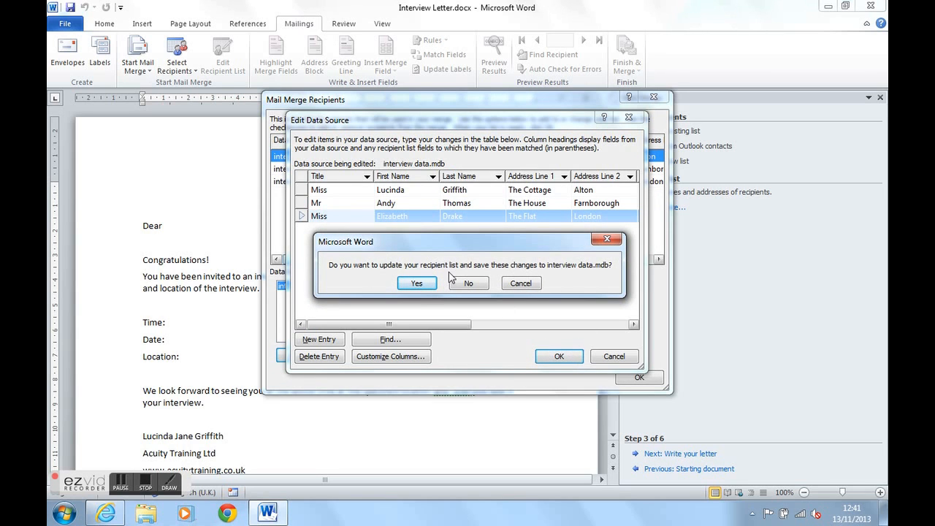
{"action": "left_click", "coordinate": [469, 284]}
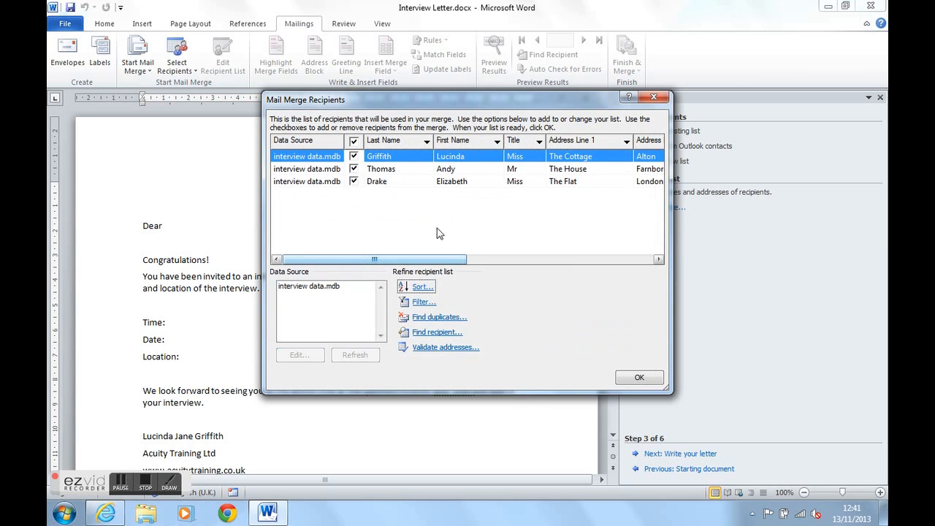
Accept the mail merge recipients and advance the merge to the letter-writing stage
{"action": "left_click", "coordinate": [639, 376]}
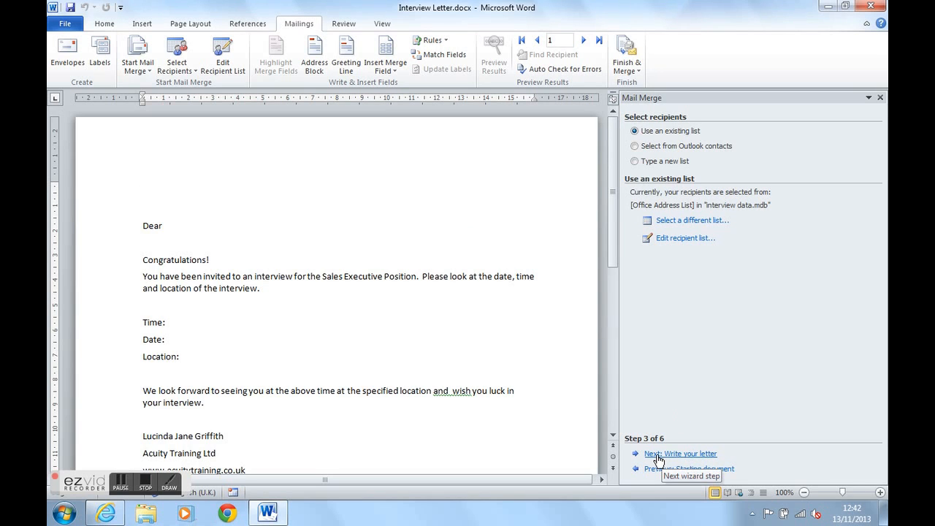
{"action": "left_click", "coordinate": [698, 458]}
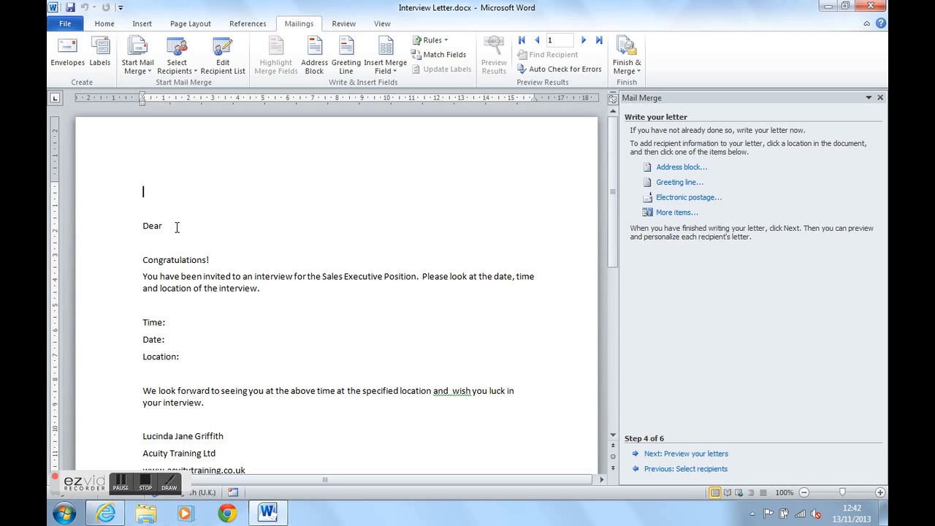
Insert the Title, First Name and Last Name merge fields on the line above the greeting, separated by spaces
{"action": "left_click", "coordinate": [677, 213]}
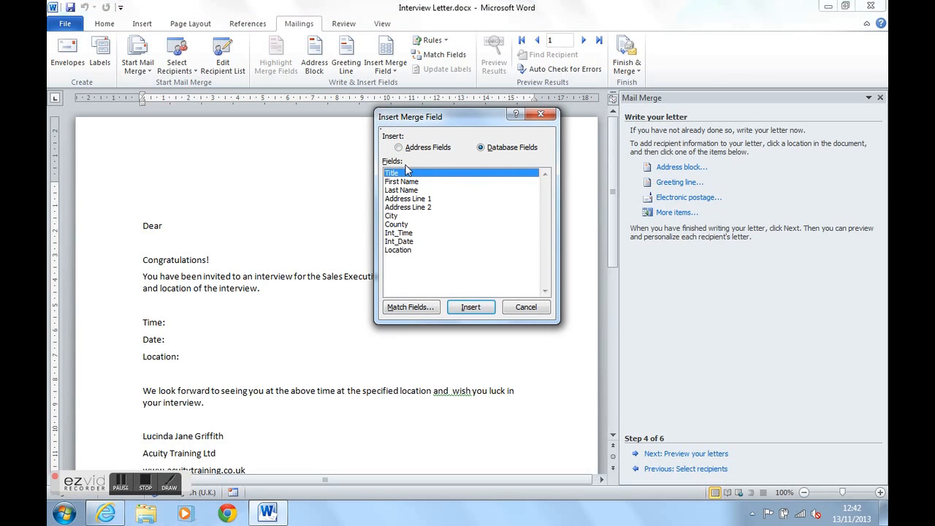
{"action": "left_click_drag", "start_coordinate": [466, 121], "coordinate": [493, 123]}
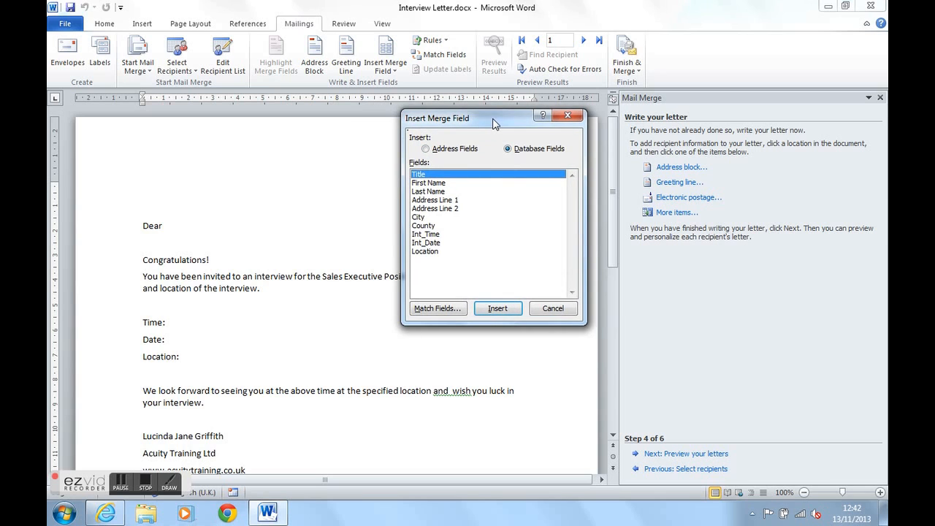
{"action": "left_click", "coordinate": [494, 310]}
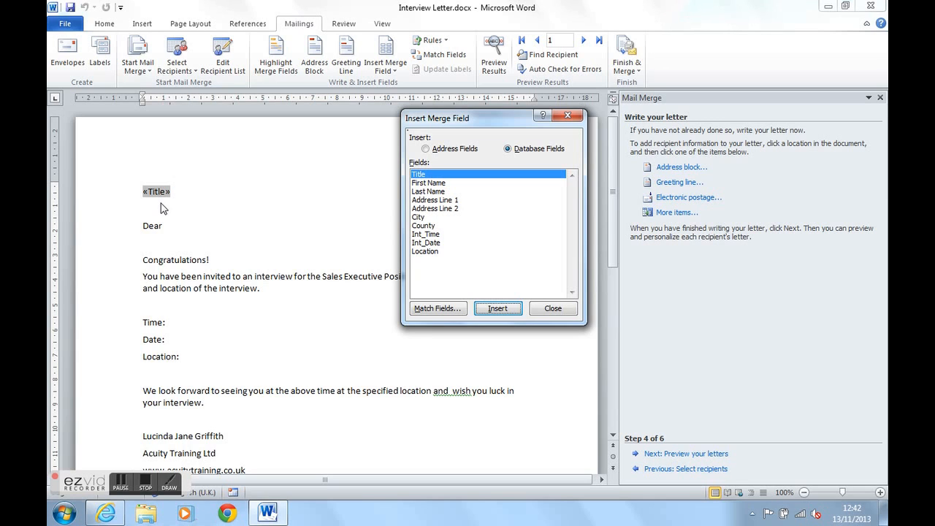
{"action": "left_click", "coordinate": [439, 183]}
{"action": "left_click", "coordinate": [498, 308]}
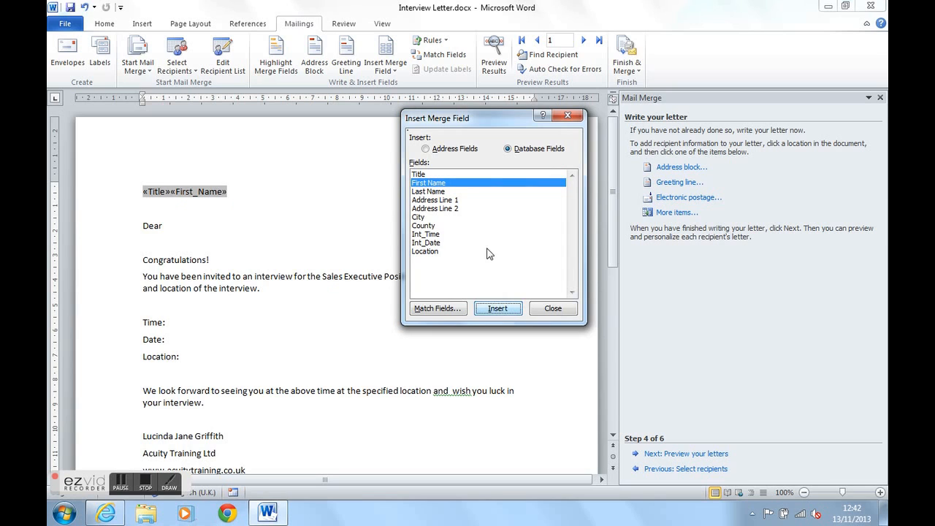
{"action": "left_click", "coordinate": [438, 191]}
{"action": "left_click", "coordinate": [493, 309]}
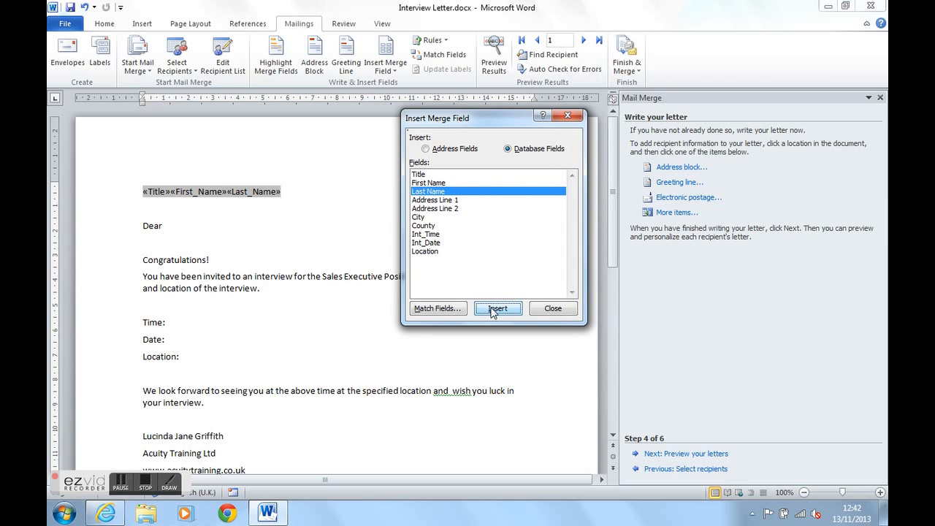
{"action": "left_click", "coordinate": [553, 308]}
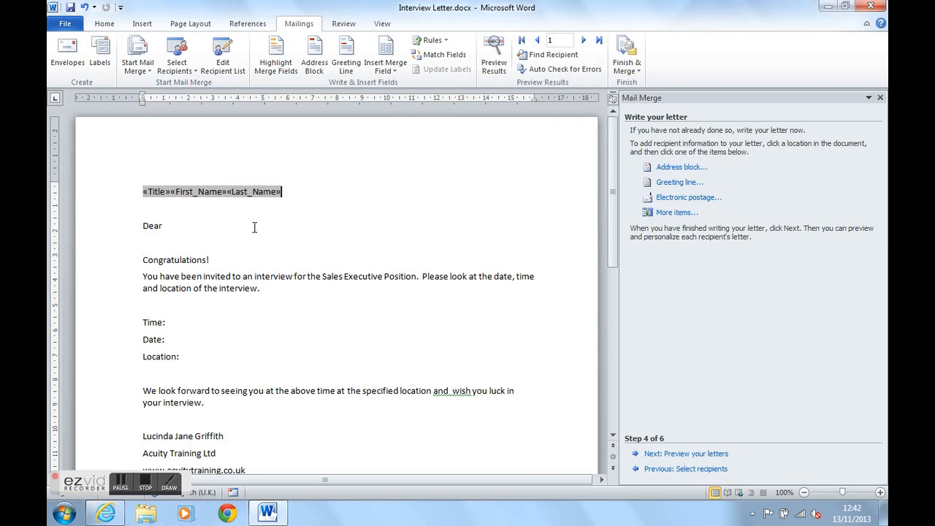
{"action": "left_click", "coordinate": [169, 192]}
{"action": "left_click", "coordinate": [227, 192]}
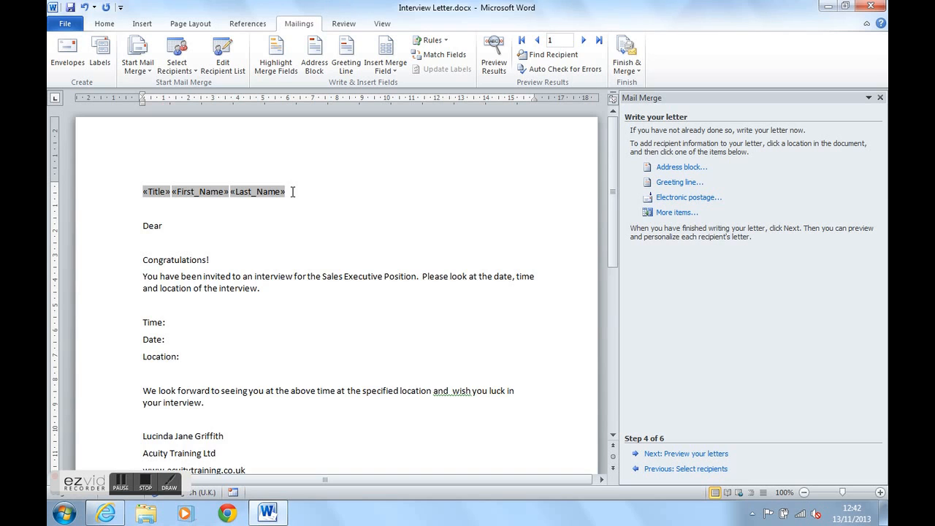
Insert the Address Line 1 merge field on a new line below the name fields
{"action": "key", "text": "Return"}
{"action": "left_click", "coordinate": [664, 217]}
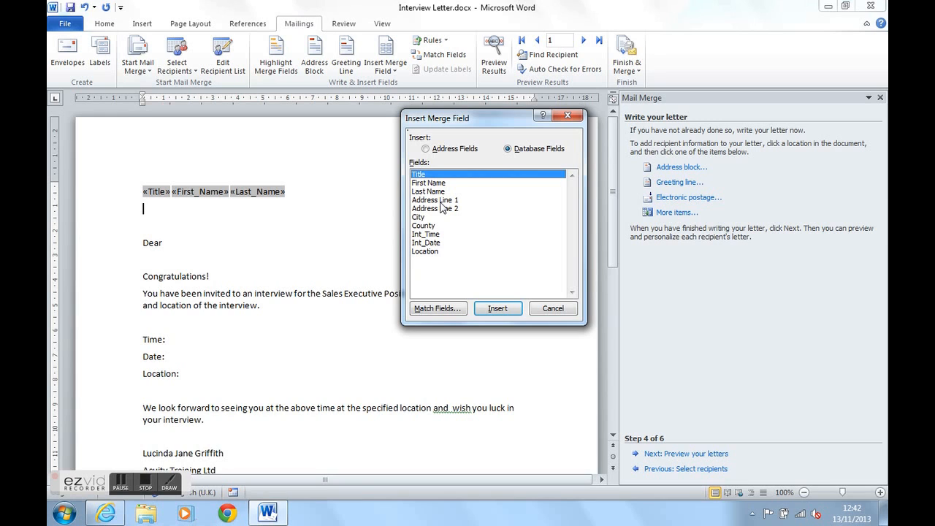
{"action": "left_click", "coordinate": [441, 201]}
{"action": "left_click", "coordinate": [497, 308]}
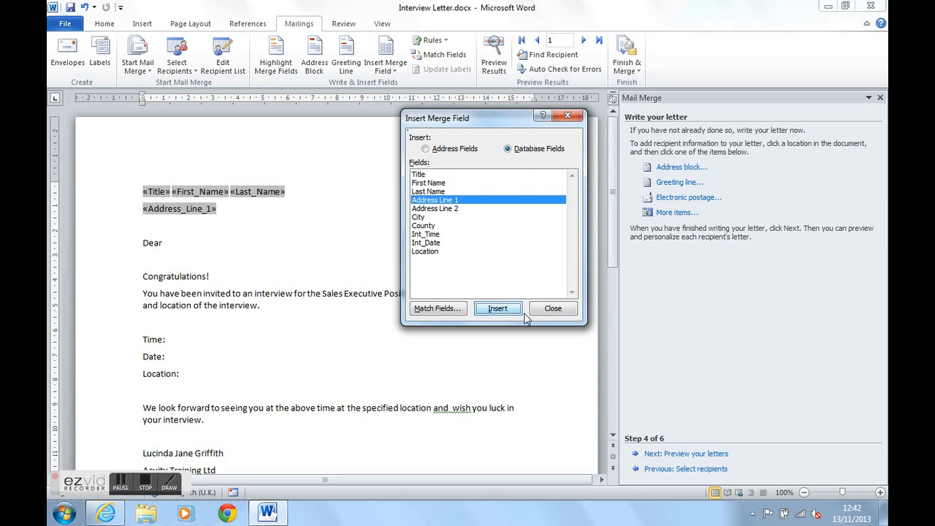
{"action": "left_click", "coordinate": [552, 308]}
Insert the Address Line 2 merge field on a new line below Address Line 1
{"action": "key", "text": "Return"}
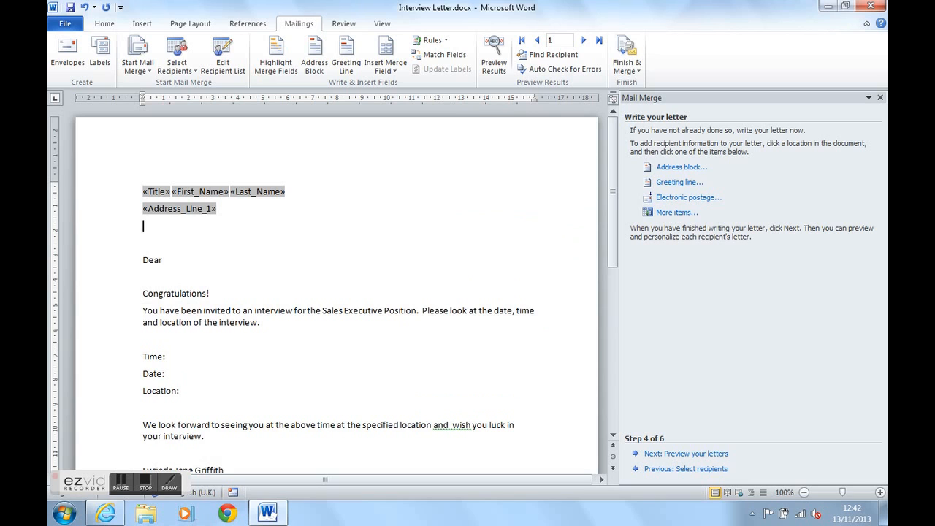
{"action": "left_click", "coordinate": [666, 212]}
{"action": "left_click", "coordinate": [452, 209]}
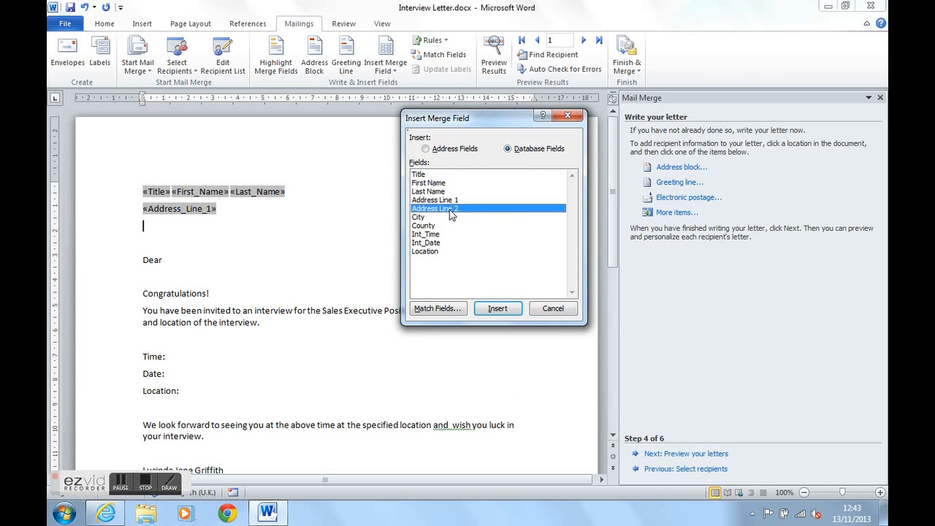
{"action": "left_click", "coordinate": [496, 309]}
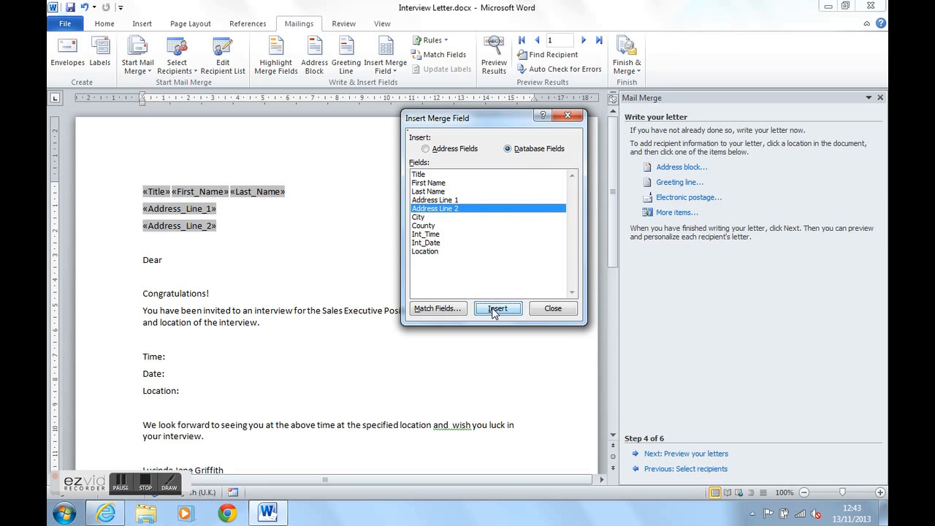
{"action": "left_click", "coordinate": [559, 310]}
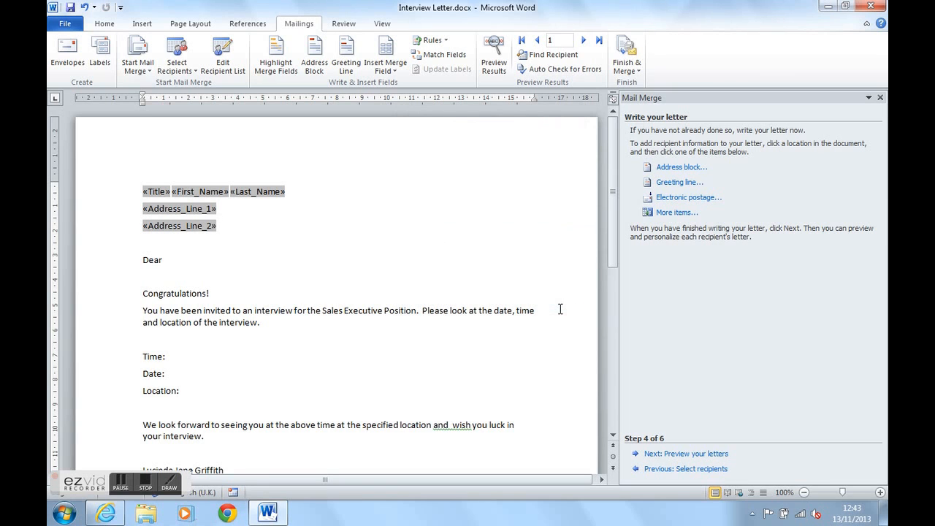
Insert the City merge field on a new line below Address Line 2
{"action": "key", "text": "Return"}
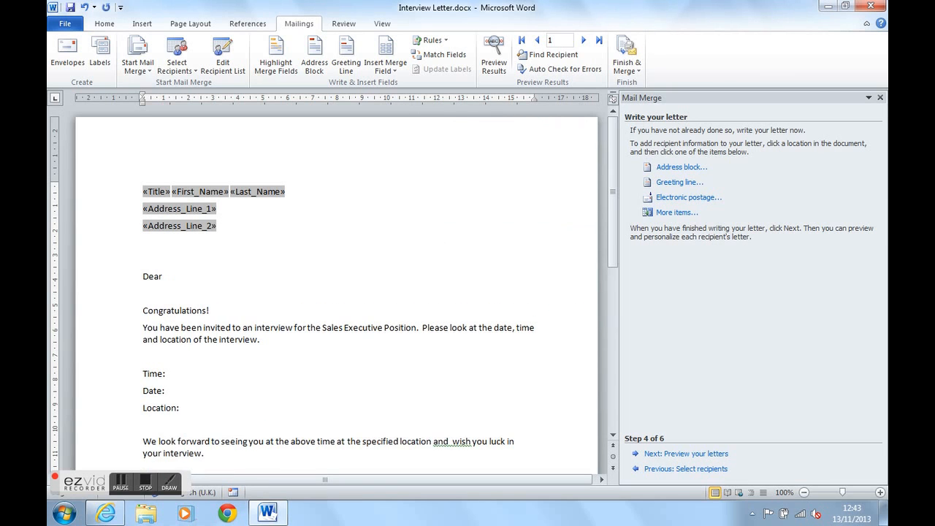
{"action": "left_click", "coordinate": [679, 213]}
{"action": "left_click", "coordinate": [420, 219]}
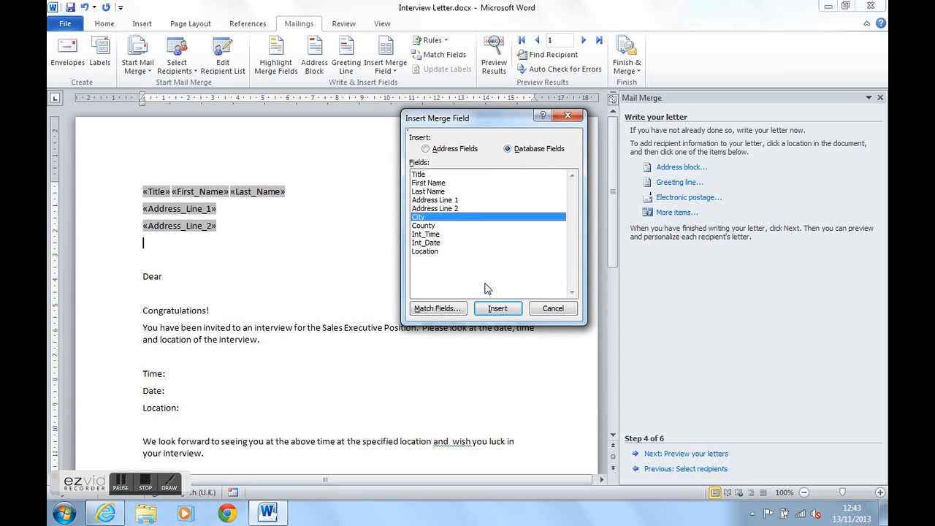
{"action": "left_click", "coordinate": [497, 310]}
{"action": "left_click", "coordinate": [549, 309]}
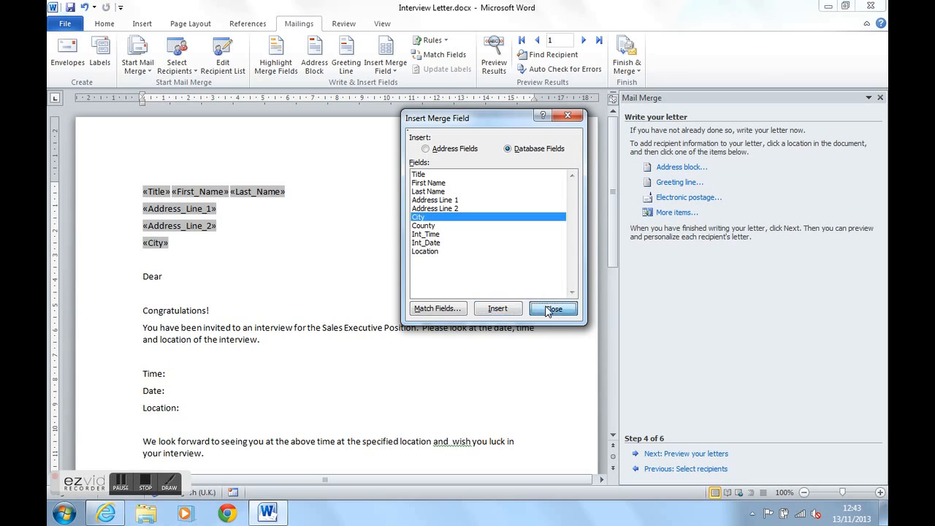
Insert the County merge field on a new line below the City field
{"action": "key", "text": "Return"}
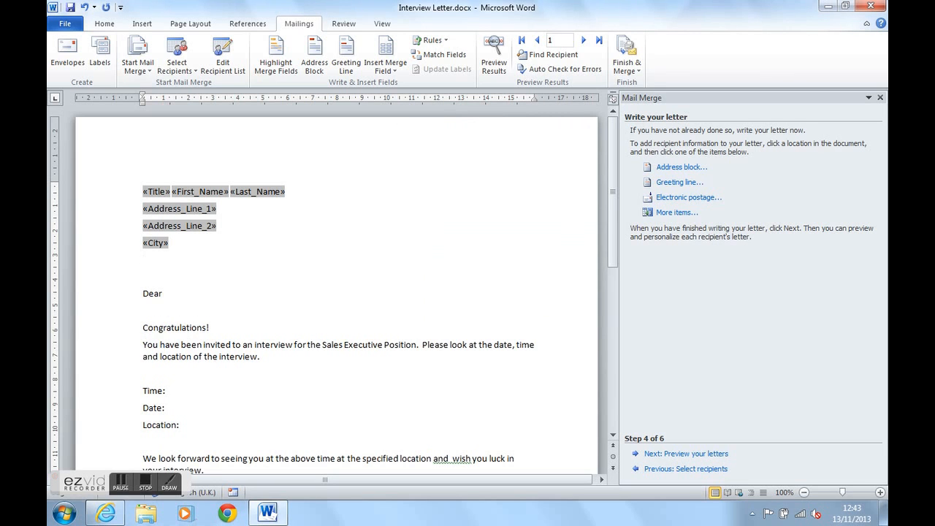
{"action": "left_click", "coordinate": [666, 213]}
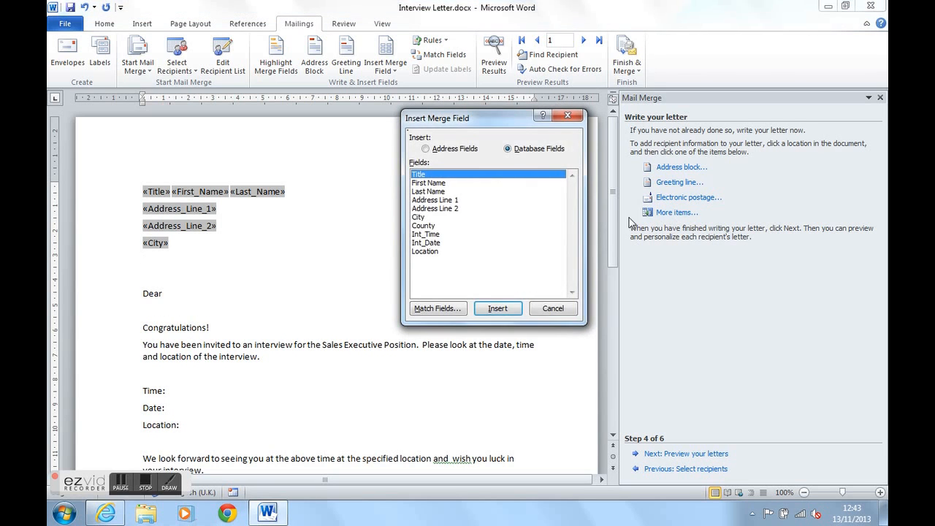
{"action": "left_click", "coordinate": [426, 226]}
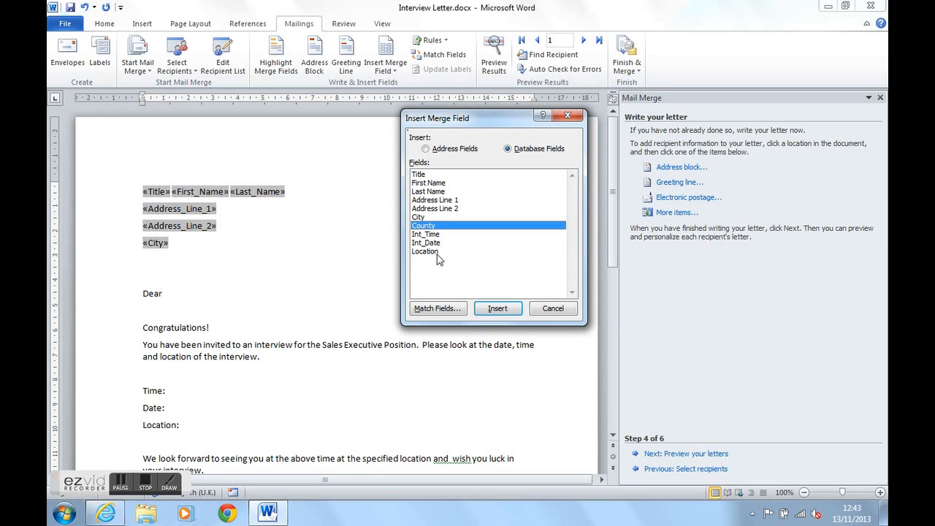
{"action": "left_click", "coordinate": [497, 308]}
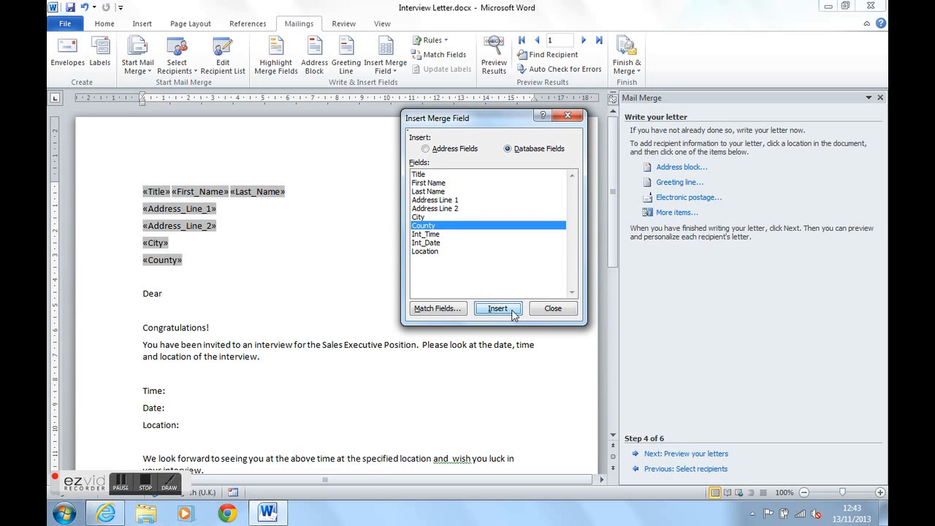
{"action": "left_click", "coordinate": [553, 309]}
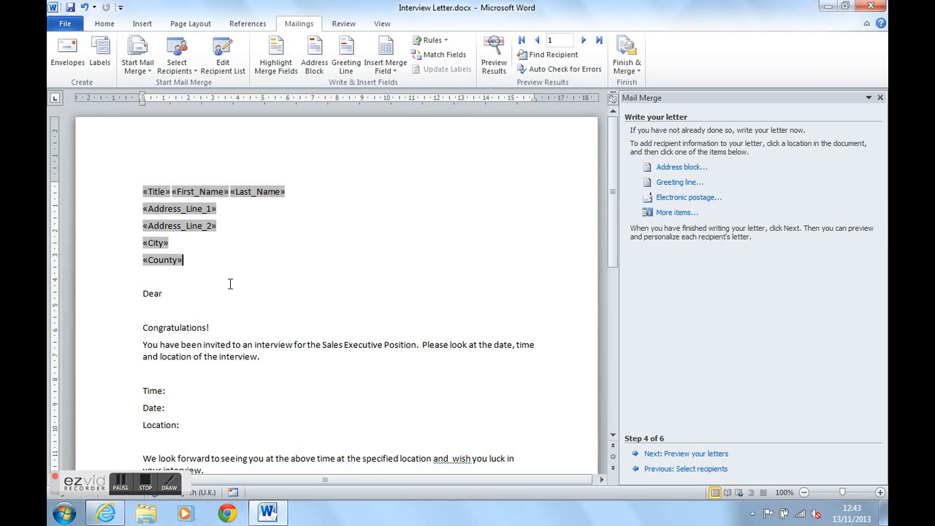
Insert the First Name merge field after "Dear" in the greeting line
{"action": "left_click", "coordinate": [155, 290]}
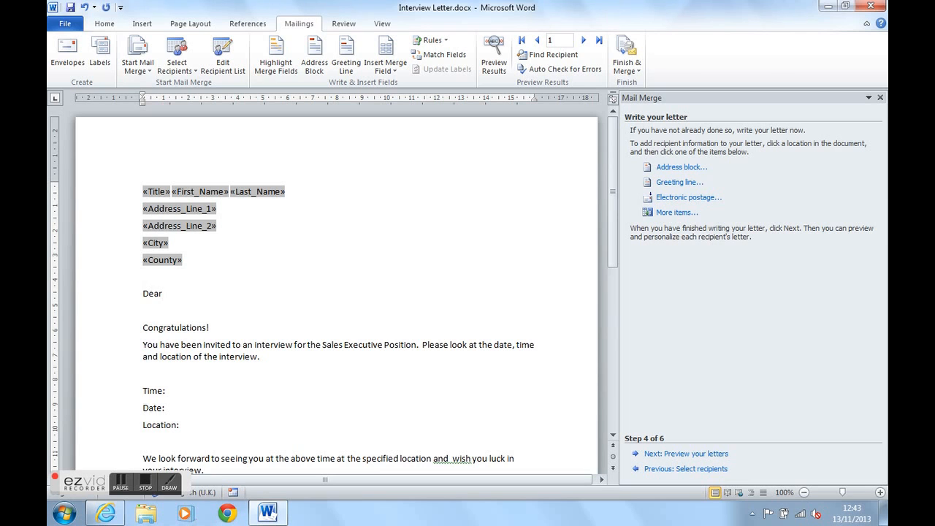
{"action": "left_click", "coordinate": [662, 216]}
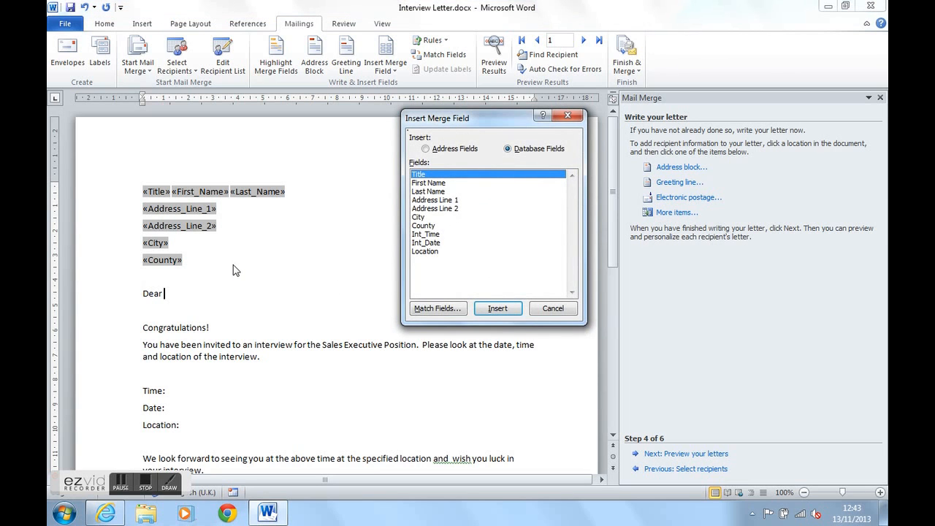
{"action": "left_click", "coordinate": [430, 183]}
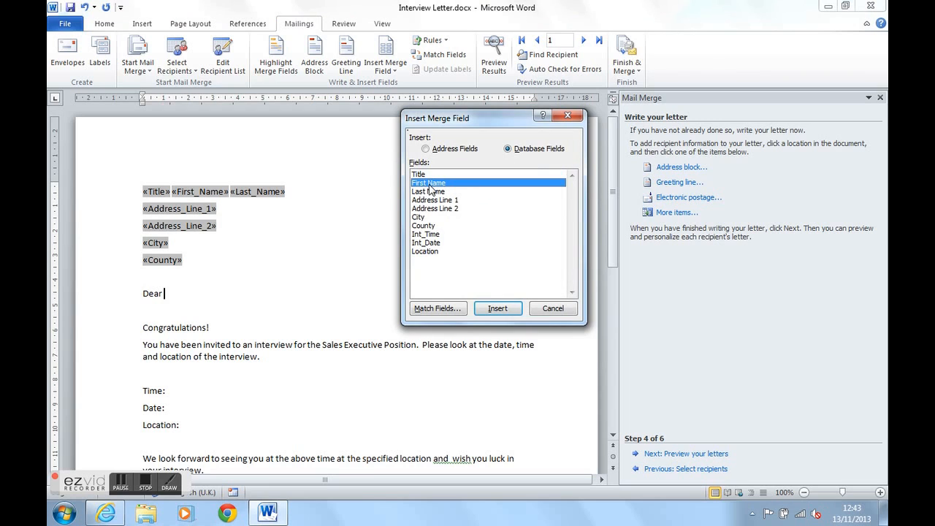
{"action": "left_click", "coordinate": [488, 312]}
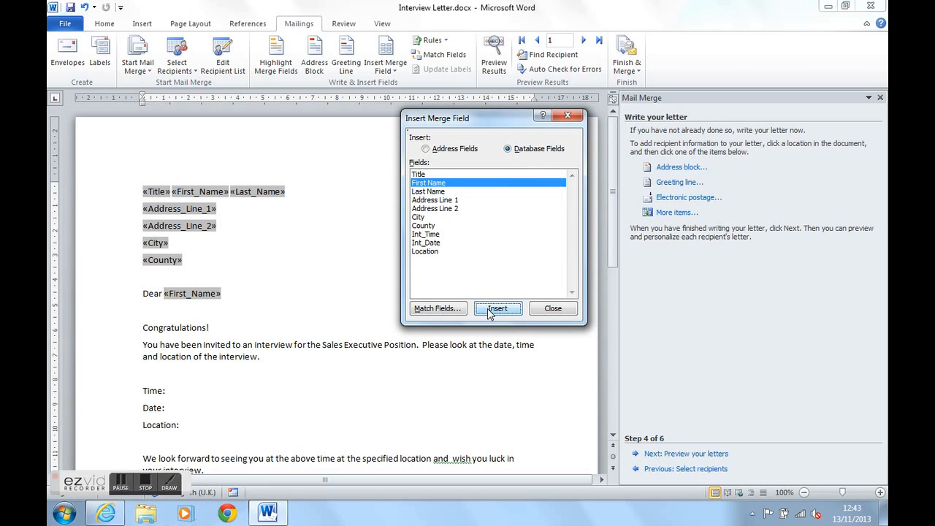
{"action": "left_click", "coordinate": [553, 308]}
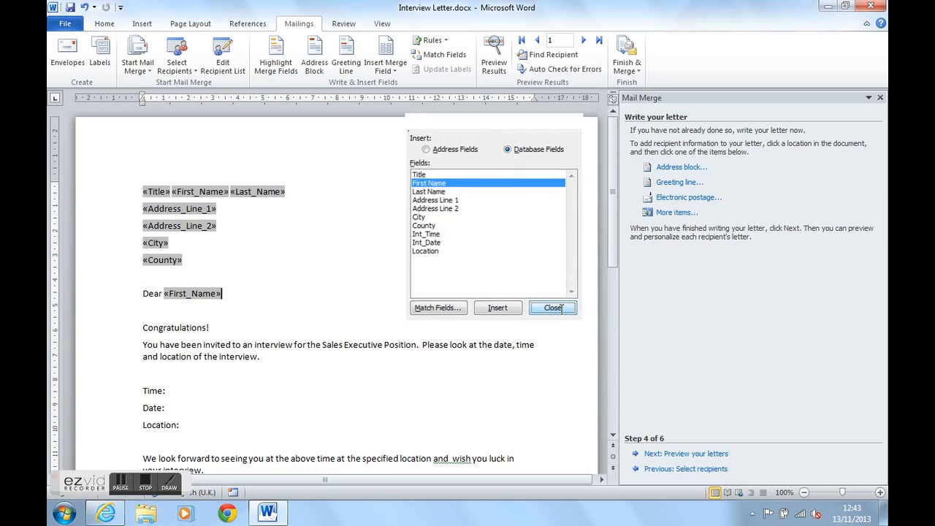
Insert the Int_Time merge field after the "Time:" label, set off by a tab space
{"action": "scroll", "coordinate": [123, 336], "scroll_direction": "down", "scroll_amount": 2}
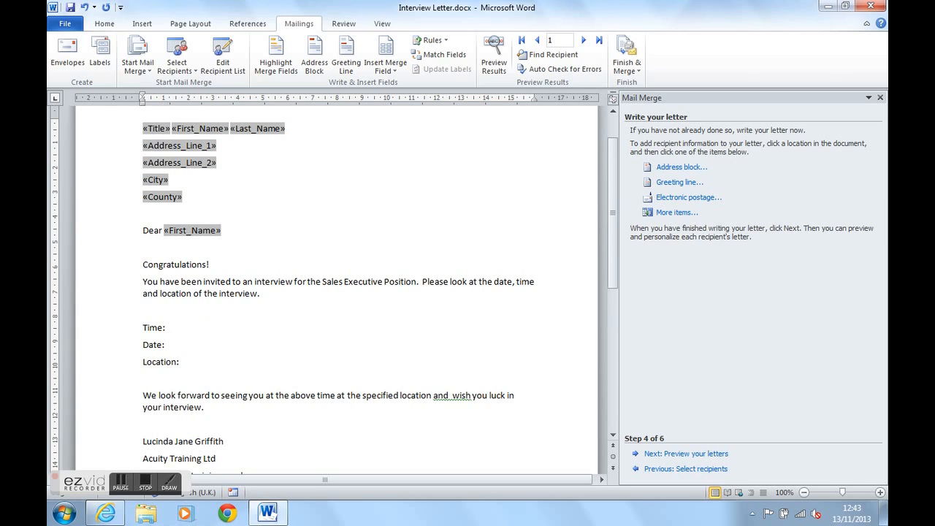
{"action": "left_click", "coordinate": [664, 213]}
{"action": "left_click", "coordinate": [430, 235]}
{"action": "left_click", "coordinate": [497, 308]}
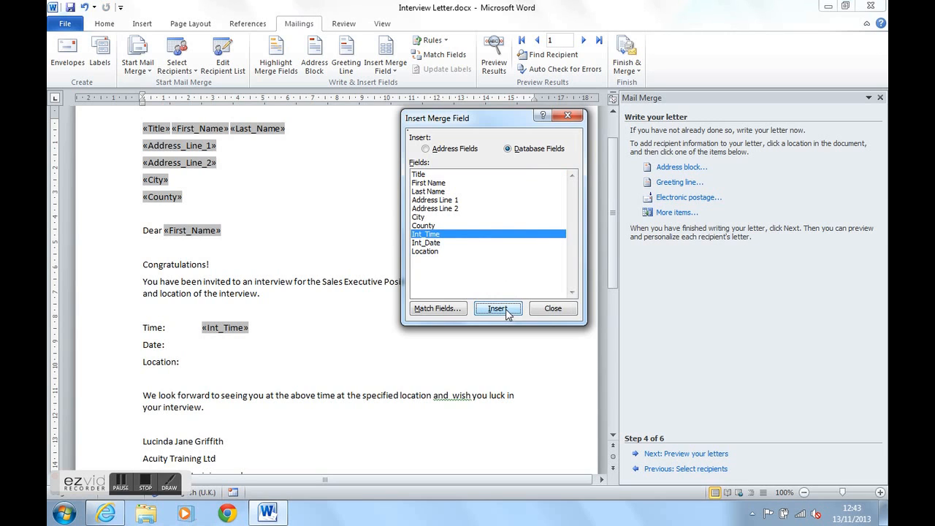
{"action": "left_click", "coordinate": [553, 308]}
Insert the Int_Date merge field after the "Date:" label, aligned with the time field by a tab space
{"action": "left_click", "coordinate": [217, 345]}
{"action": "key", "text": "Tab"}
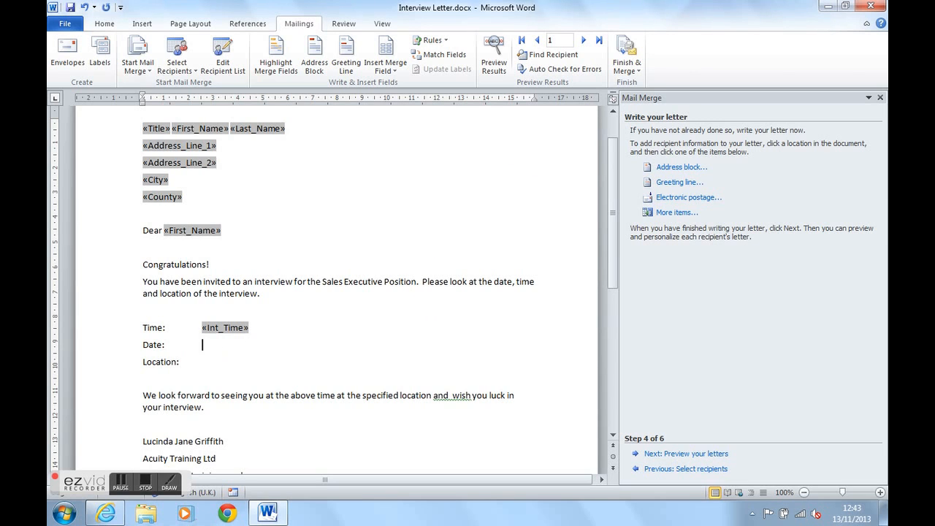
{"action": "left_click", "coordinate": [665, 213]}
{"action": "left_click", "coordinate": [434, 243]}
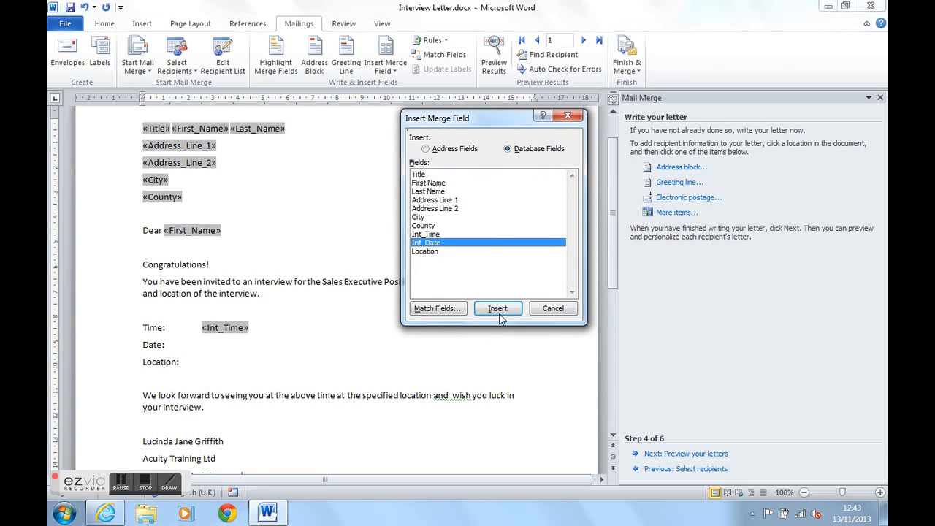
{"action": "left_click", "coordinate": [498, 309]}
{"action": "left_click", "coordinate": [552, 309]}
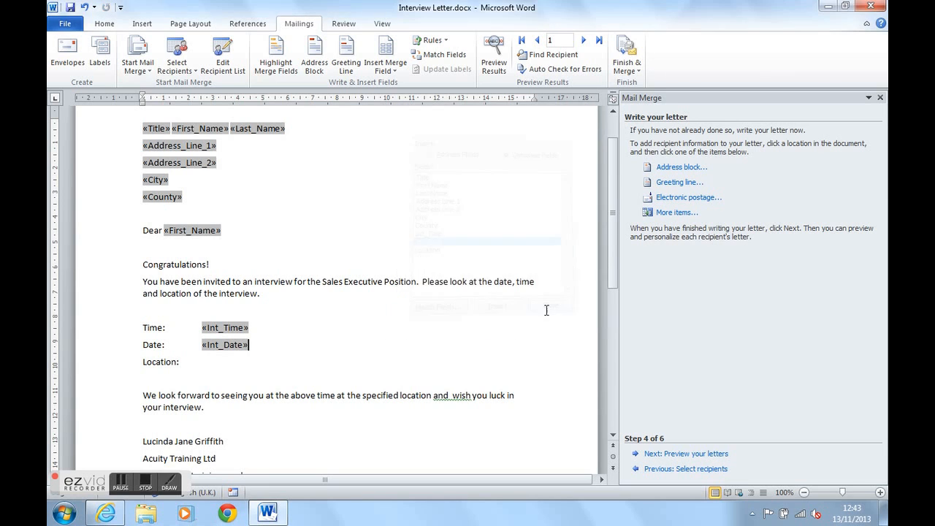
Insert the Location merge field after the "Location:" label, aligned with the date field by a tab space
{"action": "left_click", "coordinate": [214, 360]}
{"action": "key", "text": "Tab"}
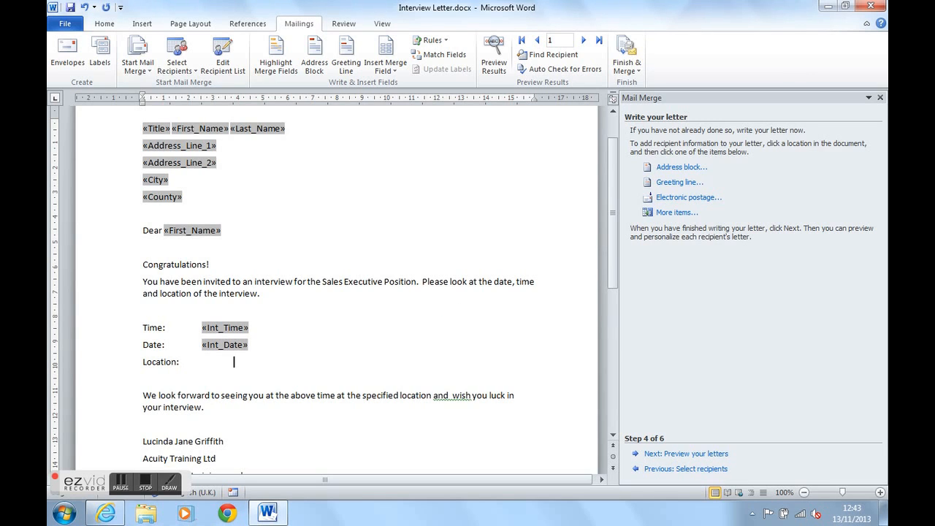
{"action": "left_click", "coordinate": [676, 212]}
{"action": "left_click", "coordinate": [424, 251]}
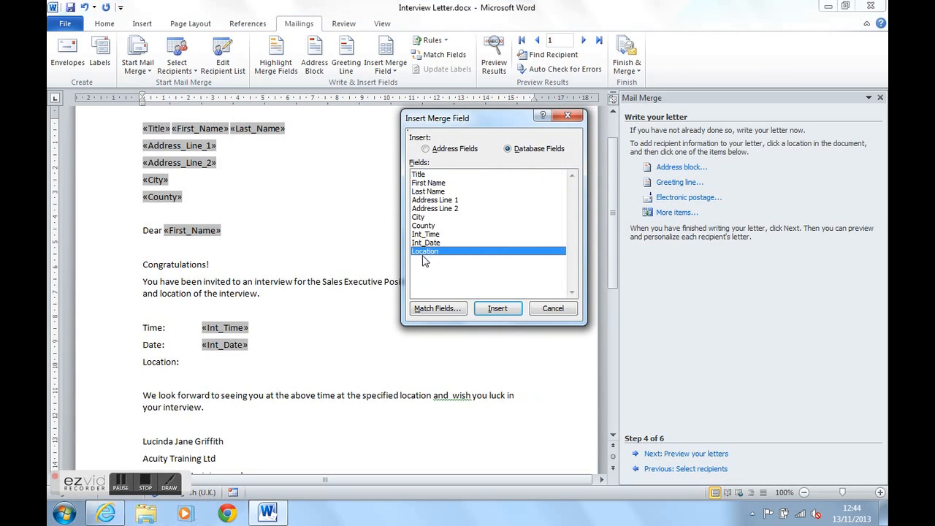
{"action": "left_click", "coordinate": [507, 311]}
{"action": "left_click", "coordinate": [553, 309]}
Preview the merged letters for recipients 1 to 3 and return to the first recipient's letter
{"action": "scroll", "coordinate": [478, 313], "scroll_direction": "up", "scroll_amount": 1}
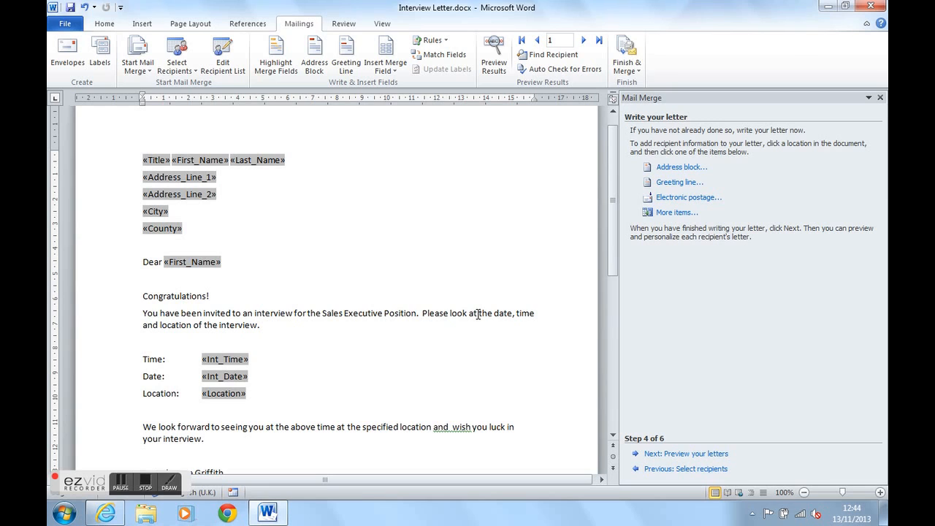
{"action": "left_click", "coordinate": [686, 454]}
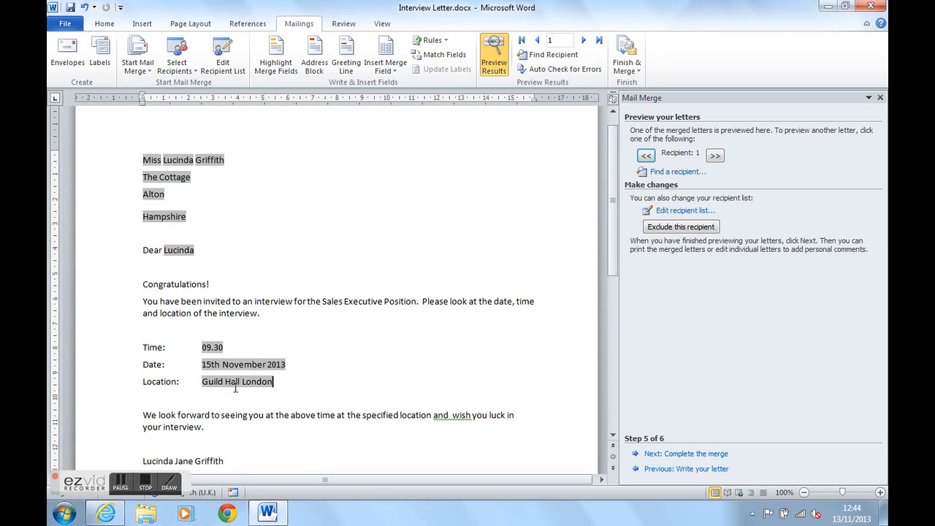
{"action": "scroll", "coordinate": [235, 388], "scroll_direction": "down", "scroll_amount": 1}
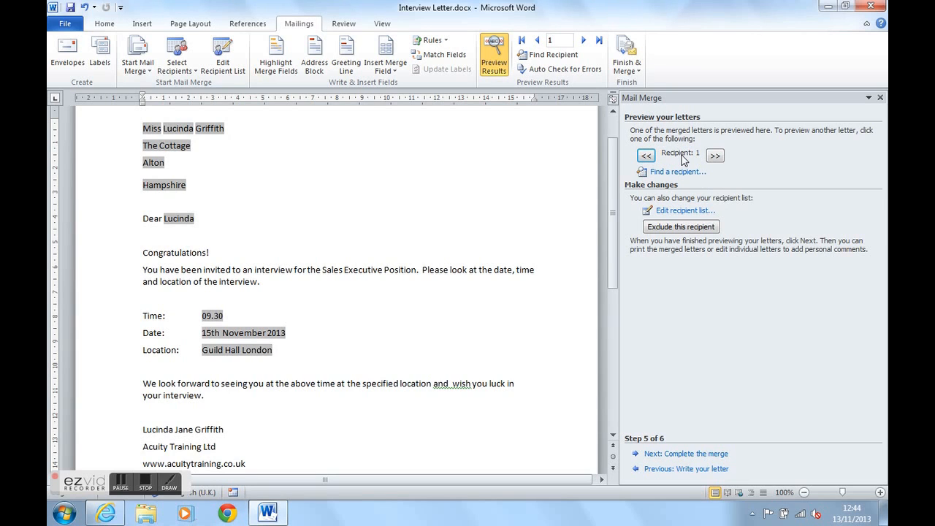
{"action": "left_click", "coordinate": [715, 157]}
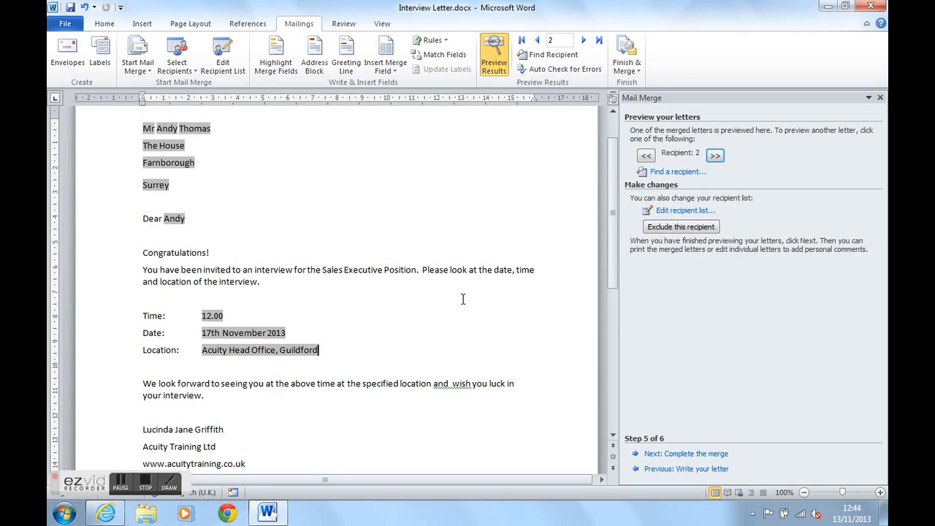
{"action": "left_click", "coordinate": [715, 156]}
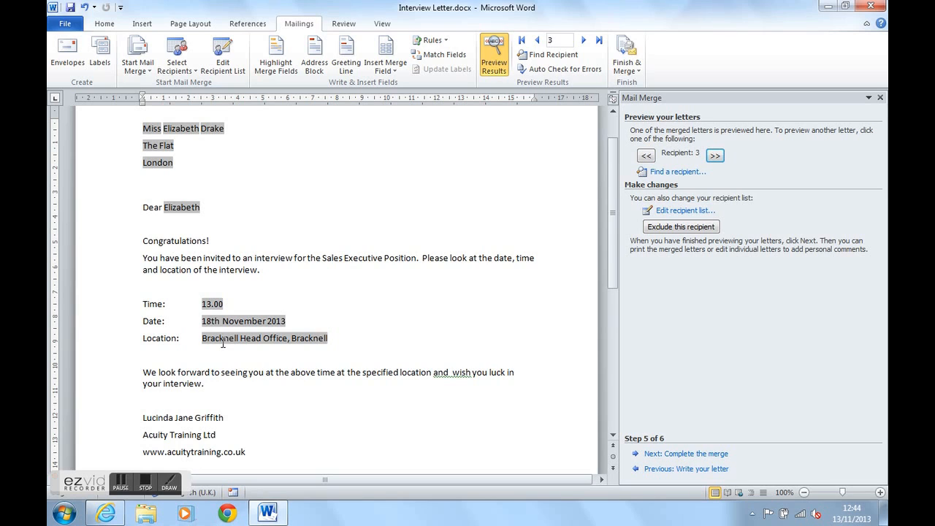
{"action": "left_click", "coordinate": [646, 156]}
{"action": "left_click", "coordinate": [645, 156]}
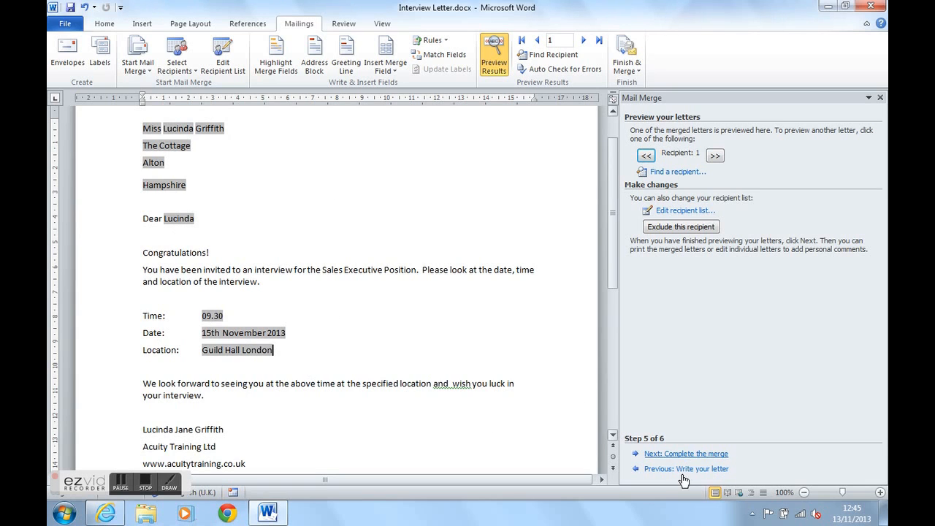
Complete the merge by generating individual letters for all records in a new document
{"action": "left_click", "coordinate": [676, 453]}
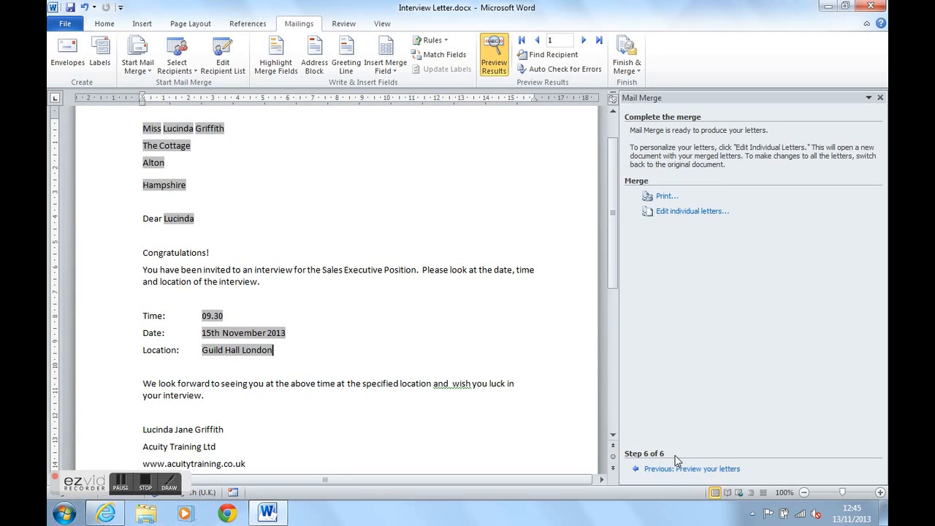
{"action": "left_click", "coordinate": [670, 215]}
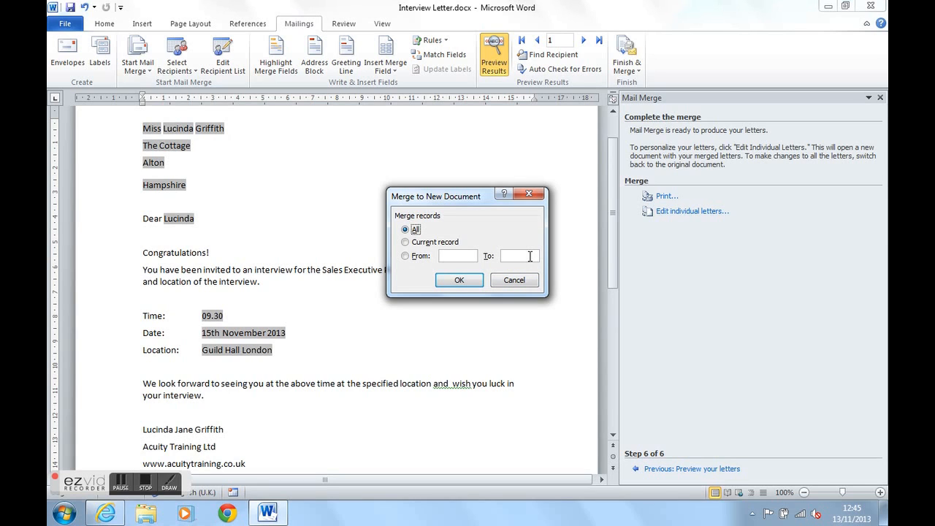
{"action": "left_click", "coordinate": [458, 280]}
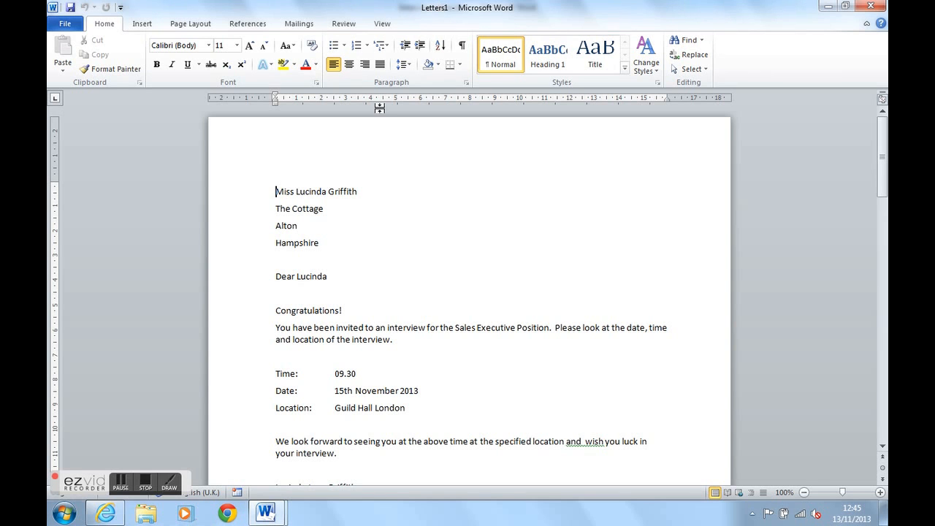
Review each recipient's merged letter for its address, greeting and interview details, and return to the start of the document
{"action": "scroll", "coordinate": [347, 238], "scroll_direction": "down", "scroll_amount": 3}
{"action": "scroll", "coordinate": [348, 239], "scroll_direction": "down", "scroll_amount": 15}
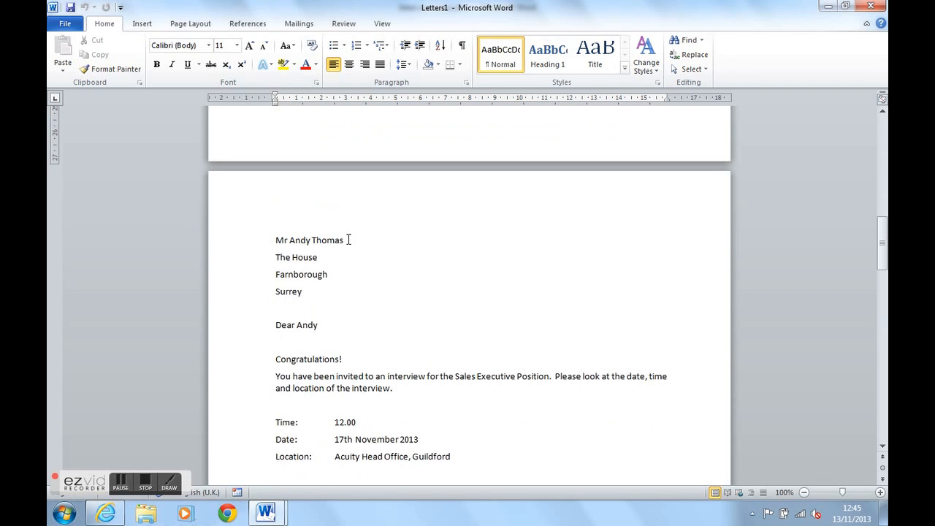
{"action": "scroll", "coordinate": [348, 239], "scroll_direction": "down", "scroll_amount": 15}
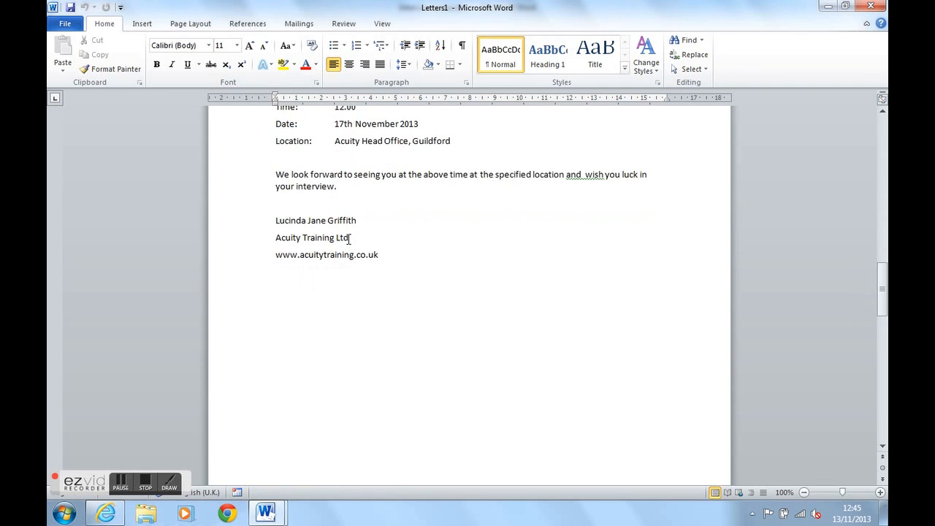
{"action": "scroll", "coordinate": [348, 238], "scroll_direction": "down", "scroll_amount": 10}
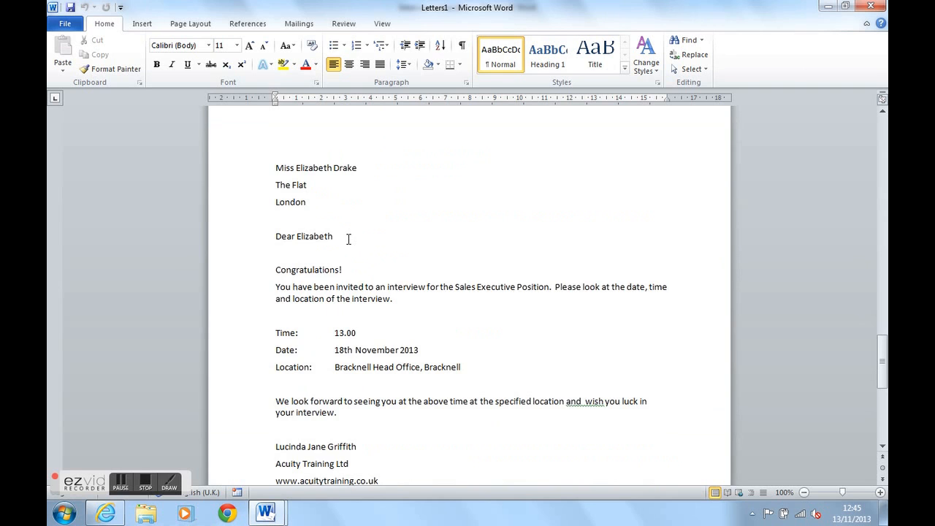
{"action": "scroll", "coordinate": [348, 238], "scroll_direction": "down", "scroll_amount": 6}
{"action": "scroll", "coordinate": [349, 239], "scroll_direction": "up", "scroll_amount": 3}
{"action": "scroll", "coordinate": [348, 238], "scroll_direction": "up", "scroll_amount": 20}
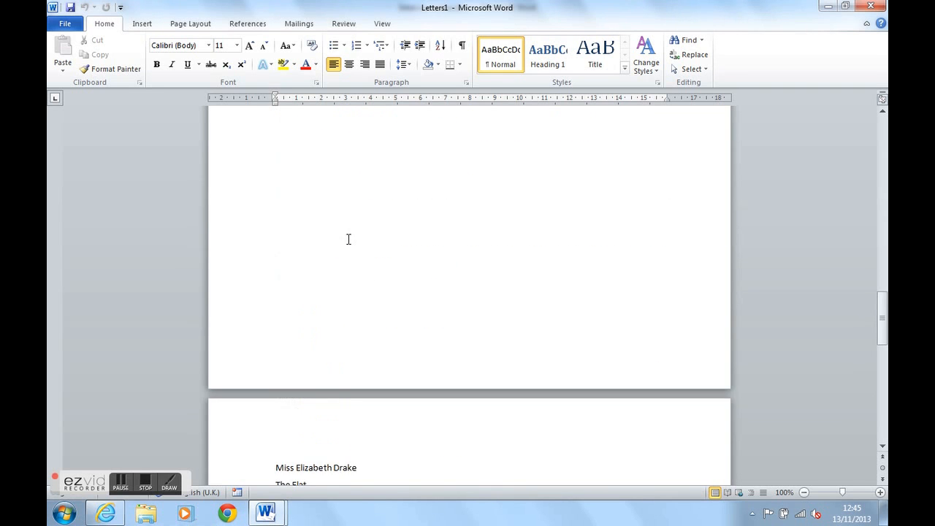
{"action": "scroll", "coordinate": [348, 238], "scroll_direction": "up", "scroll_amount": 15}
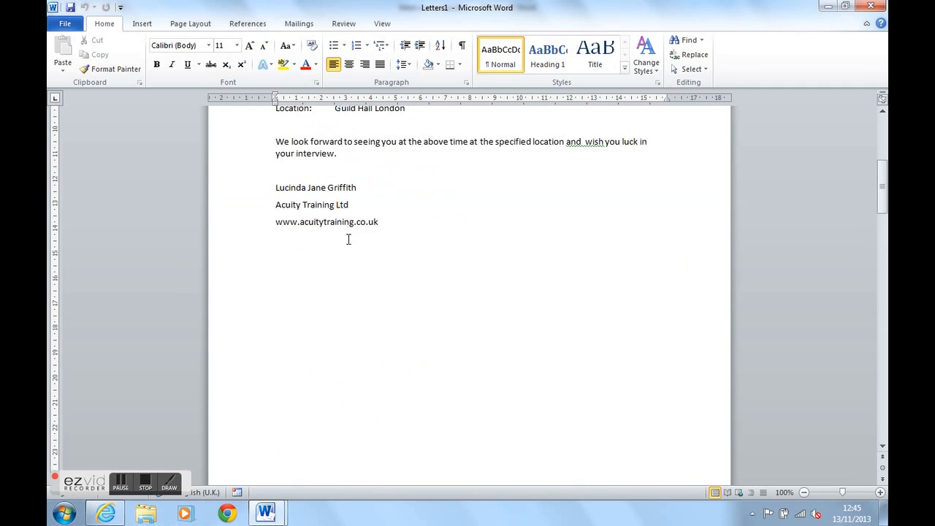
{"action": "scroll", "coordinate": [348, 238], "scroll_direction": "up", "scroll_amount": 7}
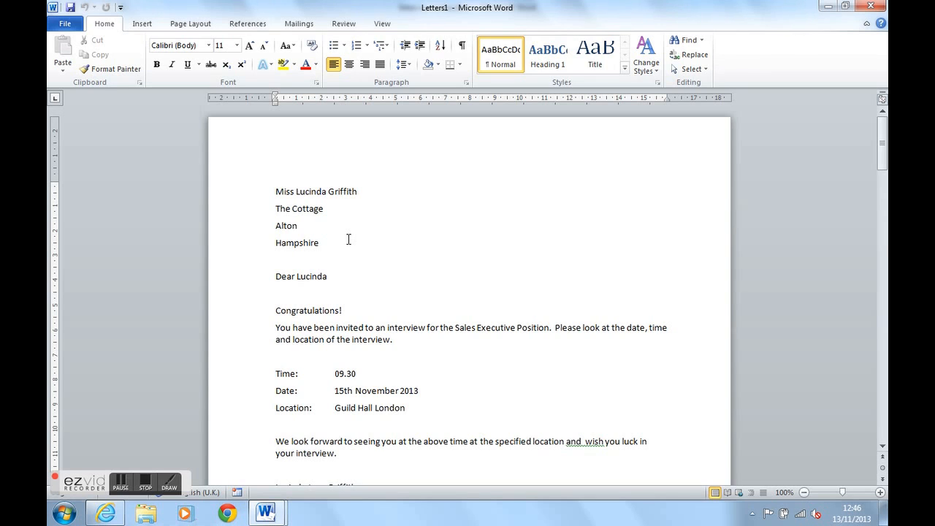
{"action": "left_click", "coordinate": [146, 483]}
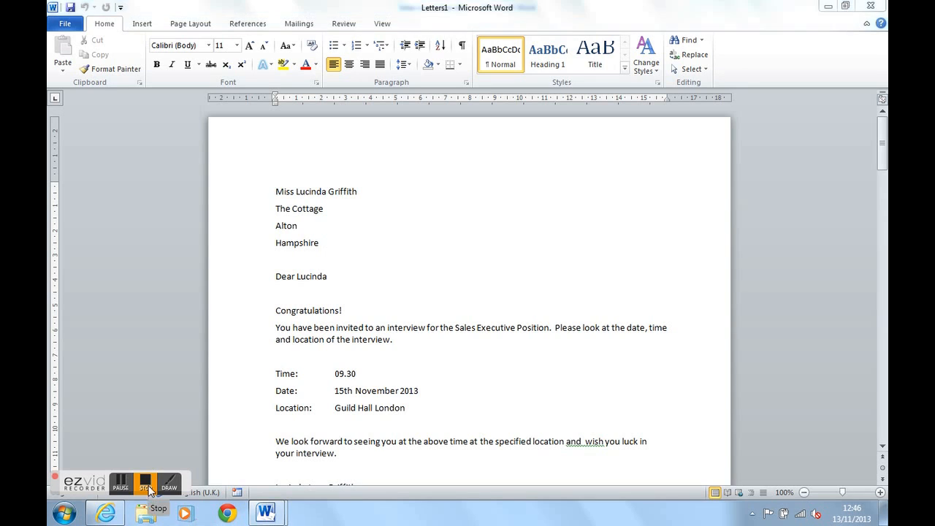